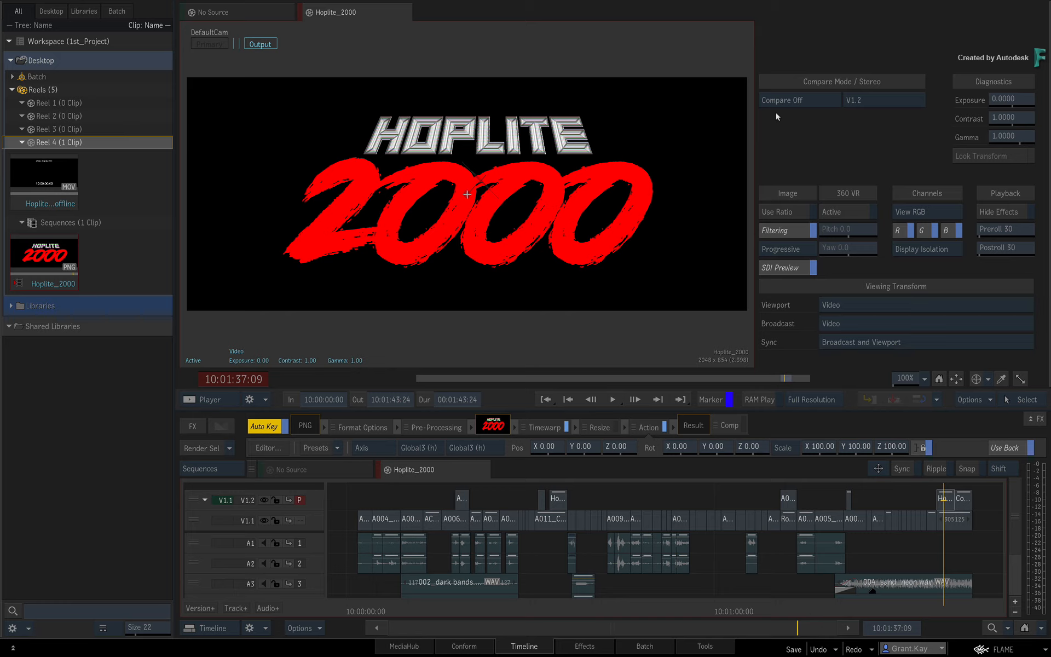
Try the Difference and Grid compare modes in the viewer and switch the comparison off again.
click(822, 101)
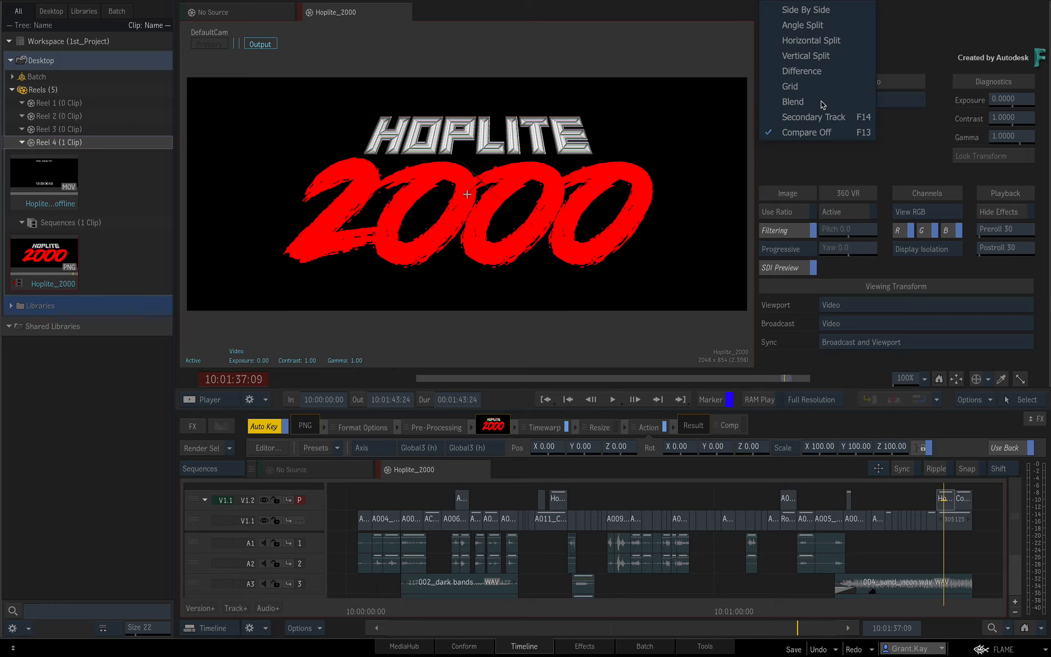
click(819, 68)
click(816, 100)
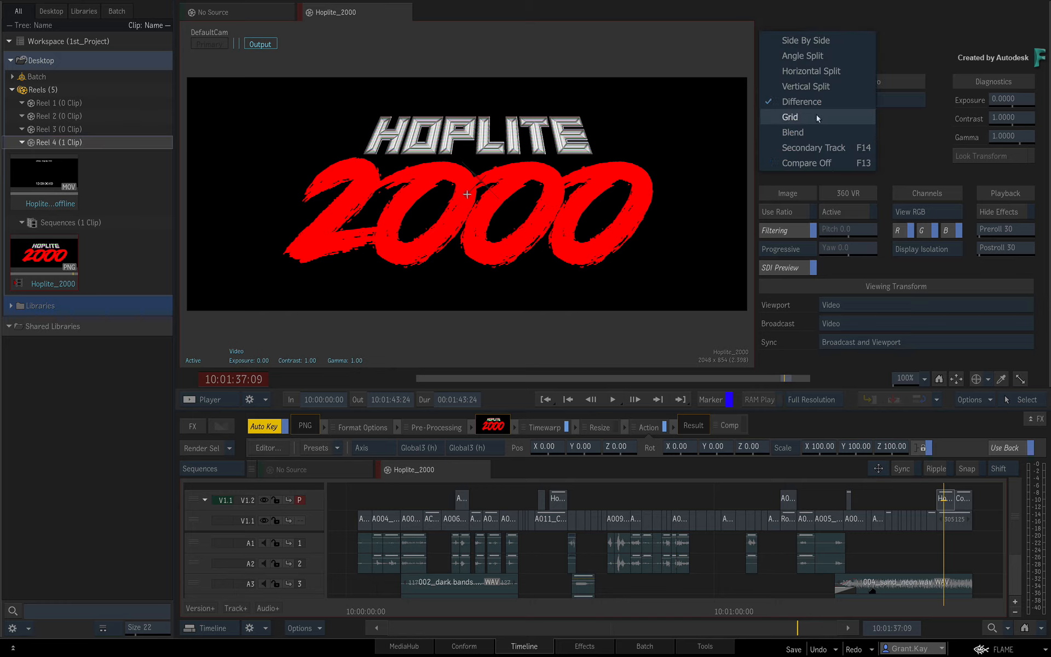
click(817, 114)
click(818, 105)
click(818, 146)
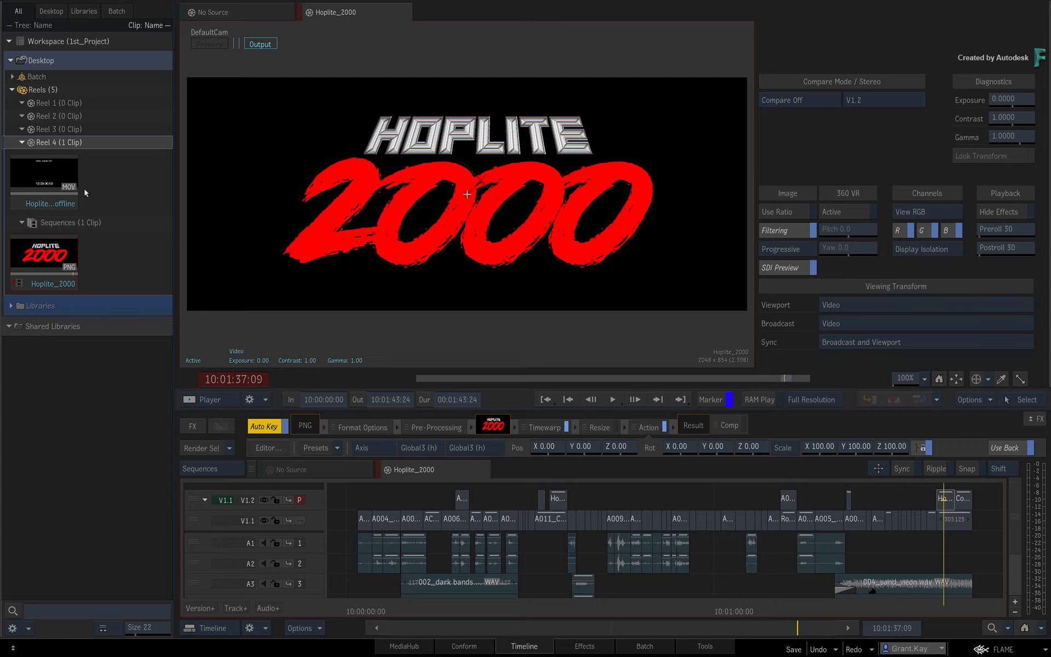
Load the Hoplite_2000_offline clip as the source and add a new video track V2.1 above the existing tracks.
click(31, 182)
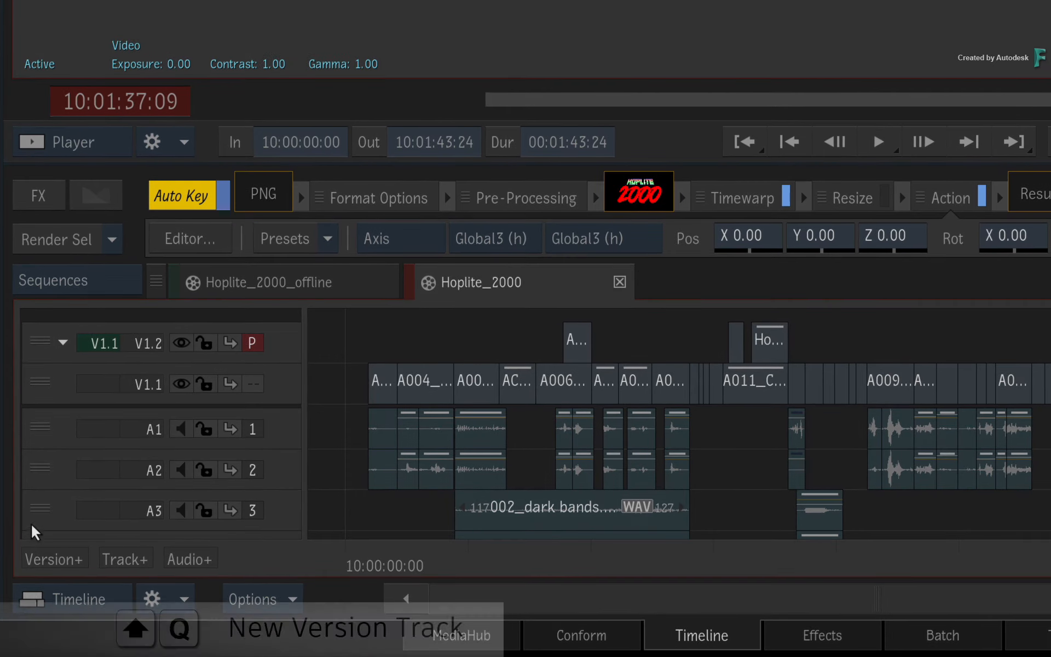
click(45, 554)
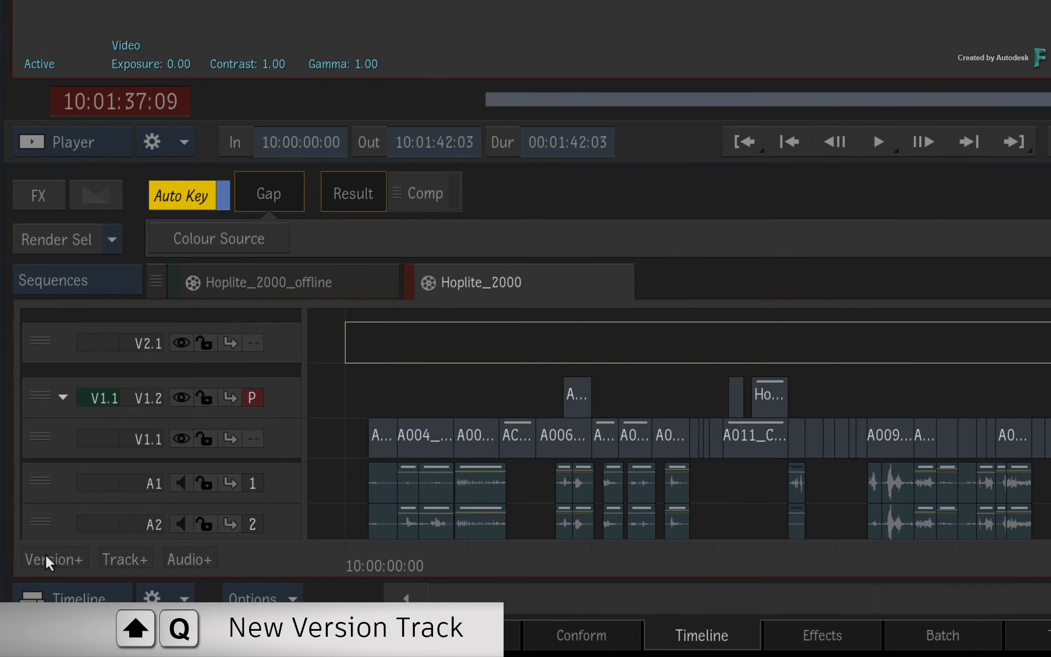
click(39, 334)
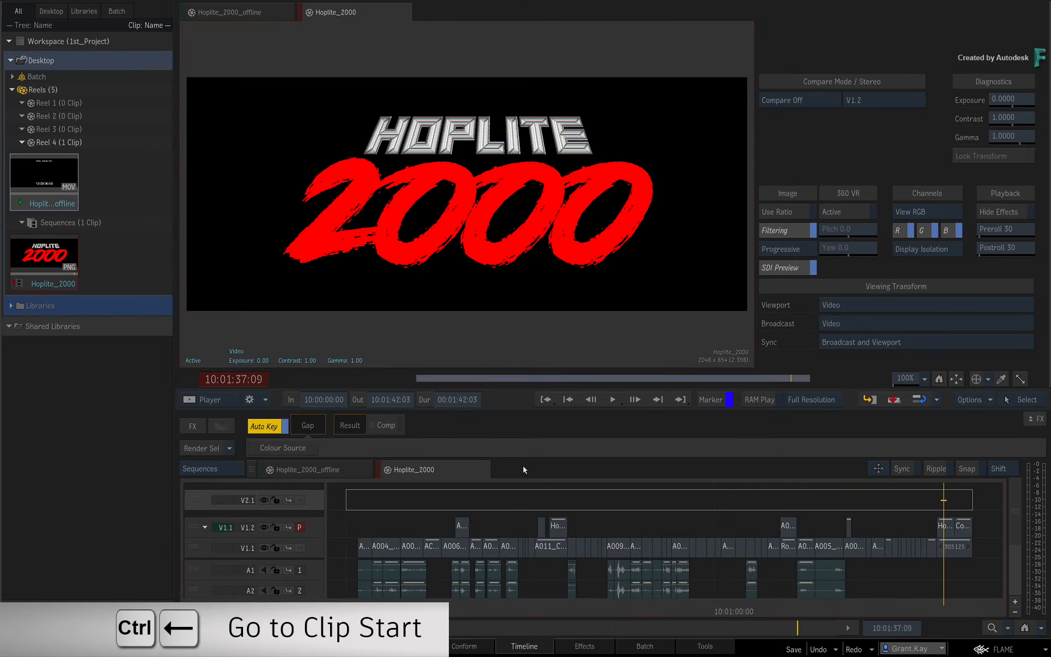
Move the playhead to the start of the Hoplite_2000 sequence and enable Snap.
key(ctrl+Left)
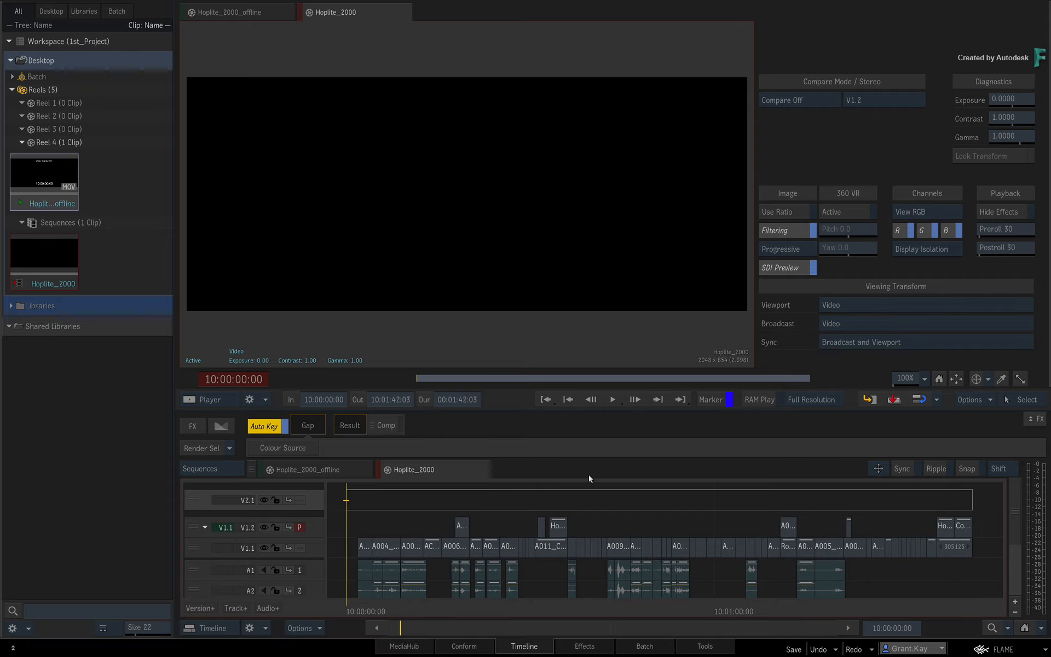
click(966, 470)
drag(39, 186, 347, 503)
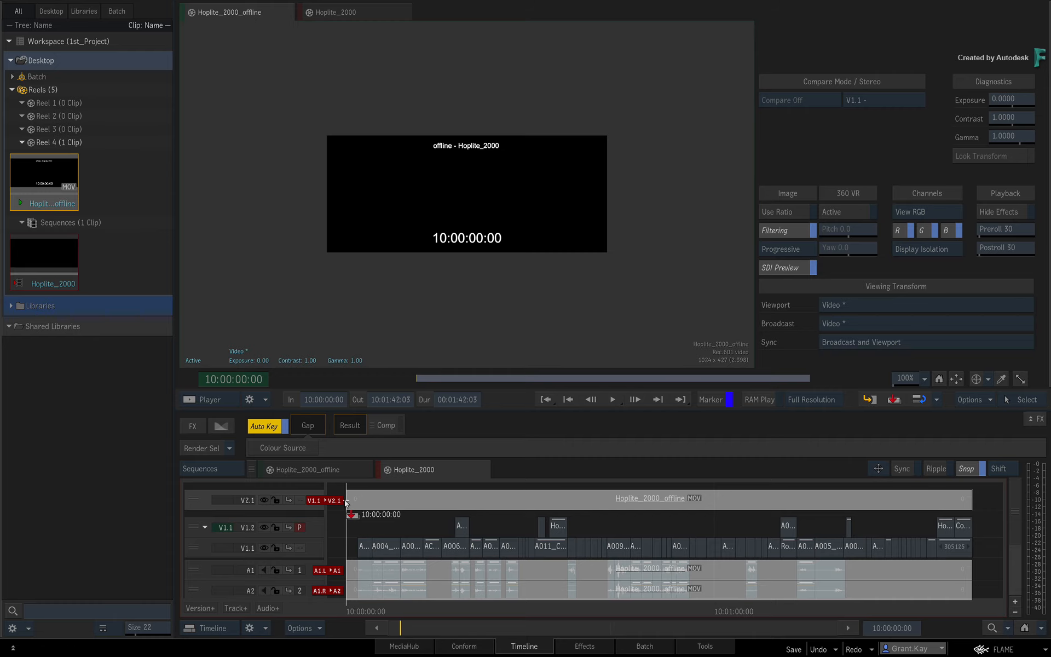
drag(346, 502, 347, 503)
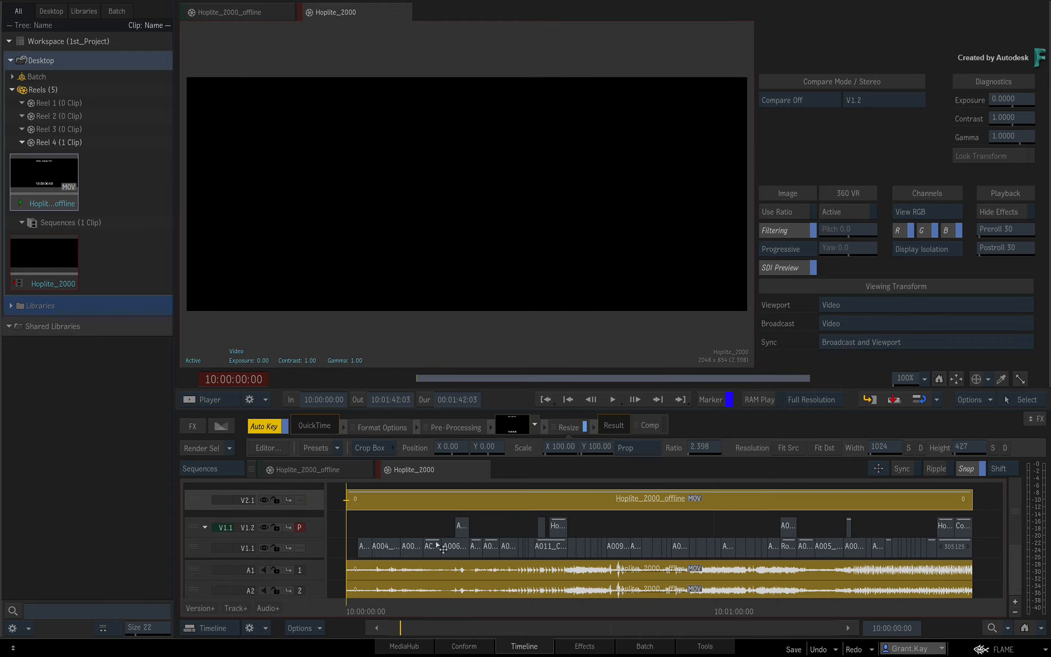
click(821, 650)
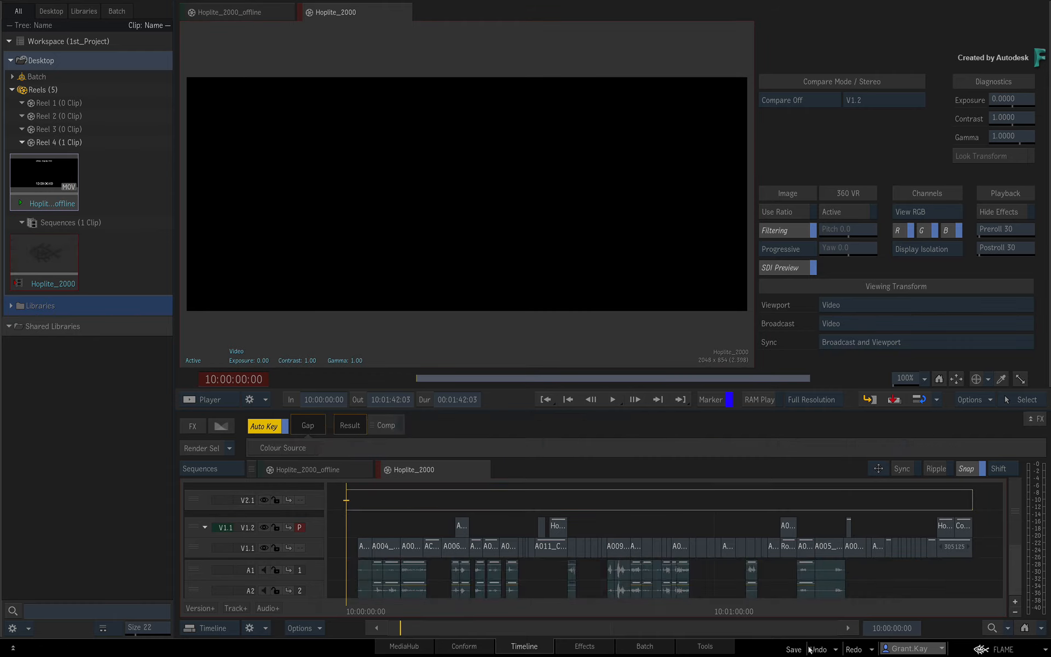
Lock audio tracks A1 and A2 and place the Hoplite_2000_offline clip on track V2.1 at 10:00:00:00.
click(276, 570)
click(276, 590)
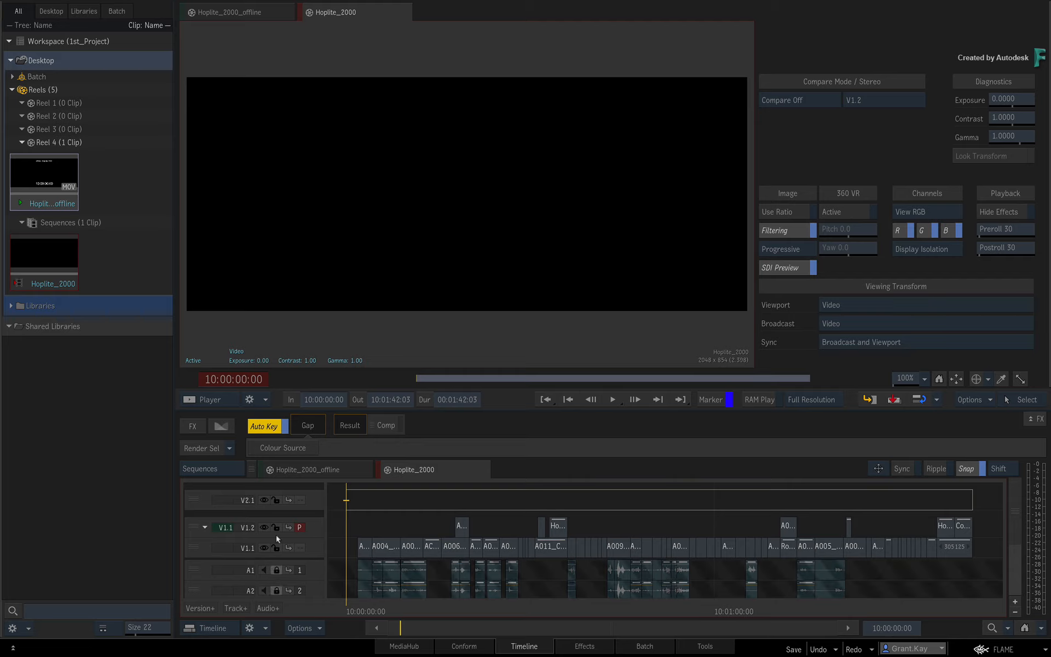
drag(46, 180, 352, 500)
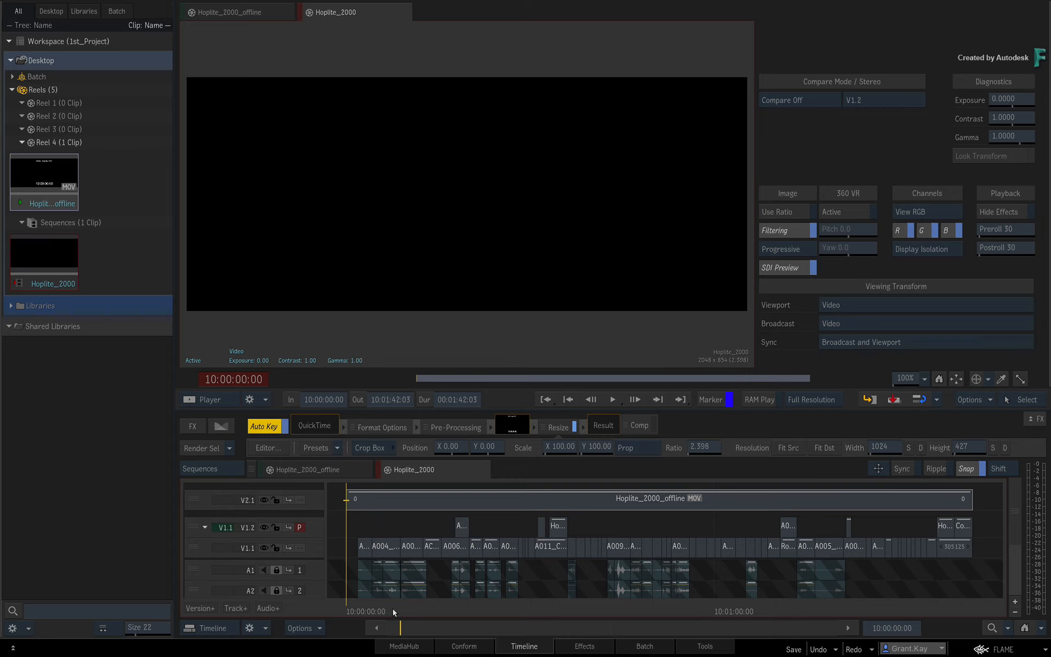
Scrub through the sequence to view the offline and conformed shots, stopping at 10:00:22:24.
drag(372, 605, 508, 601)
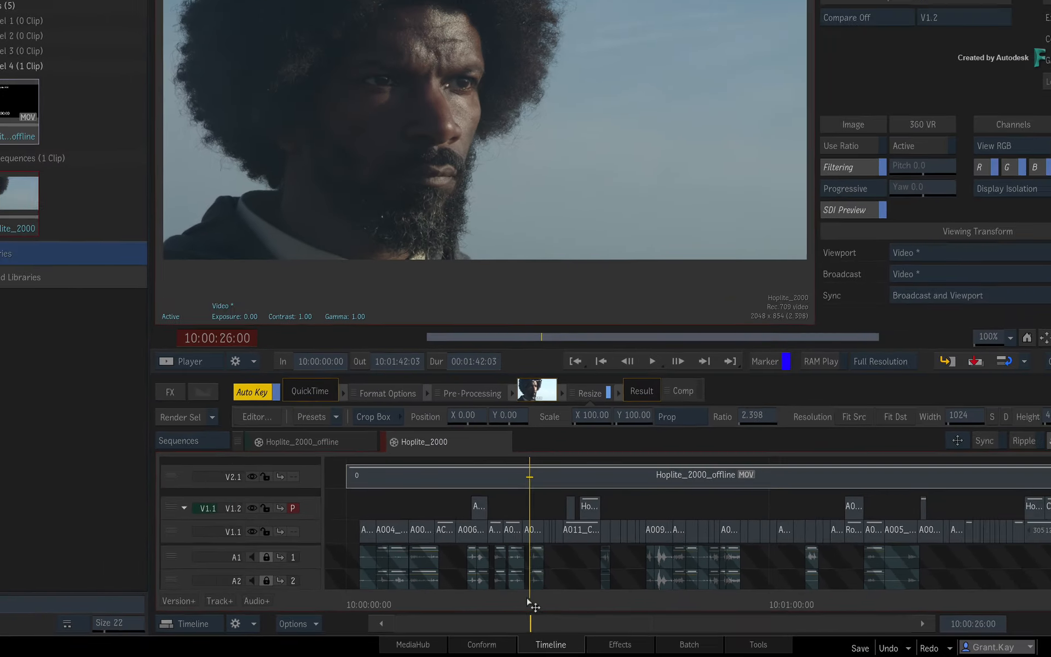
drag(666, 563, 1020, 580)
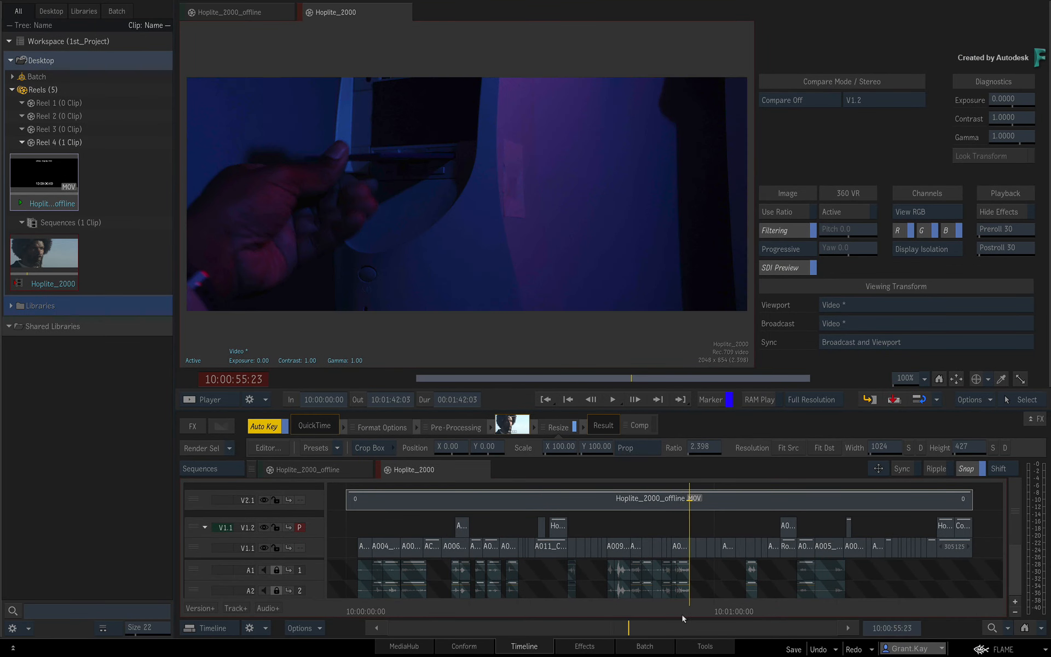
drag(683, 617, 486, 612)
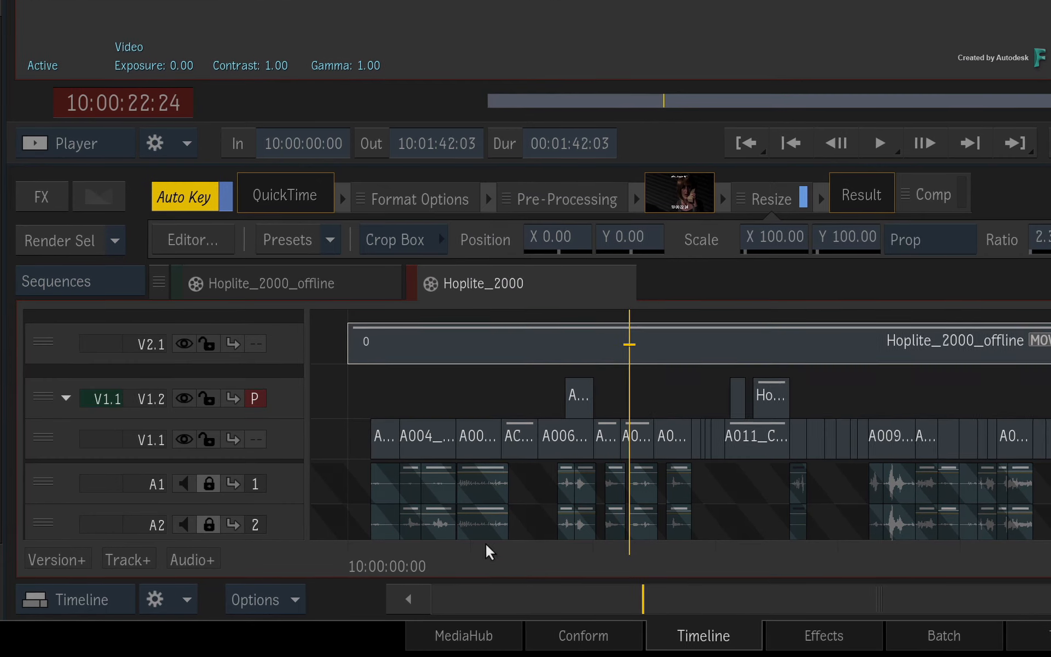
Set track V2.1 as the secondary track of the sequence for comparison.
right_click(253, 345)
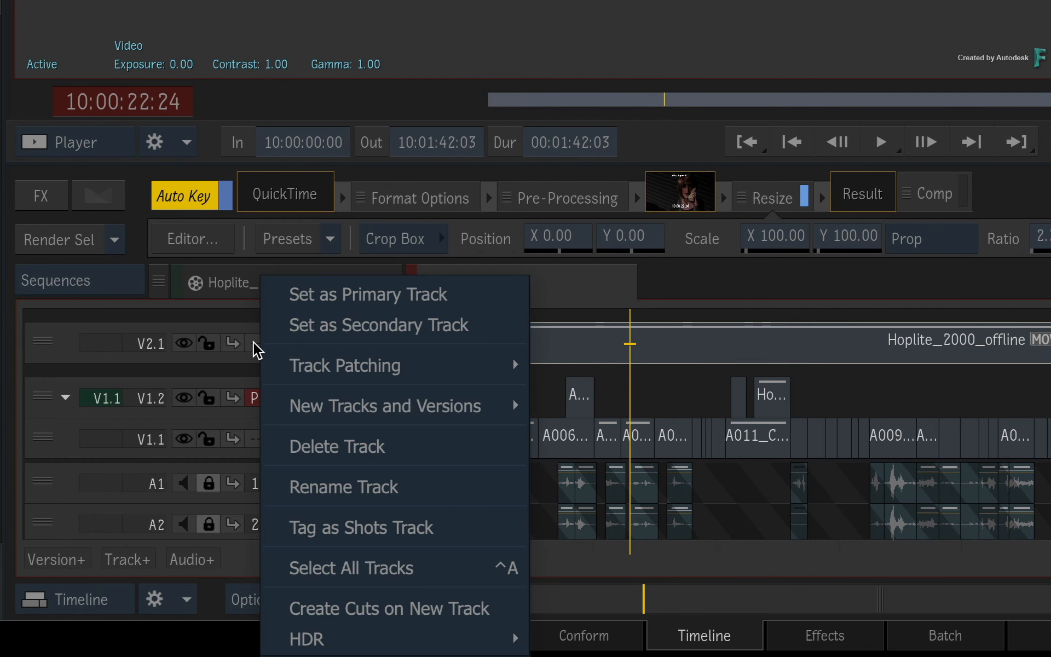
click(486, 325)
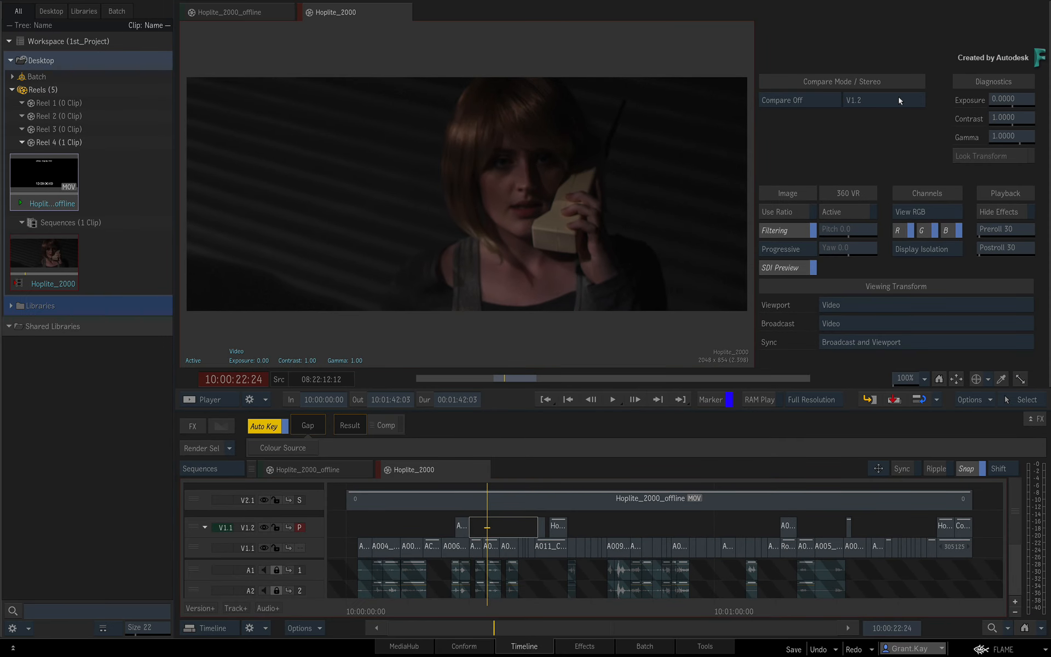
click(898, 100)
Compare the primary and secondary tracks in the Vertical Split, Difference, Grid and Blend modes.
click(820, 99)
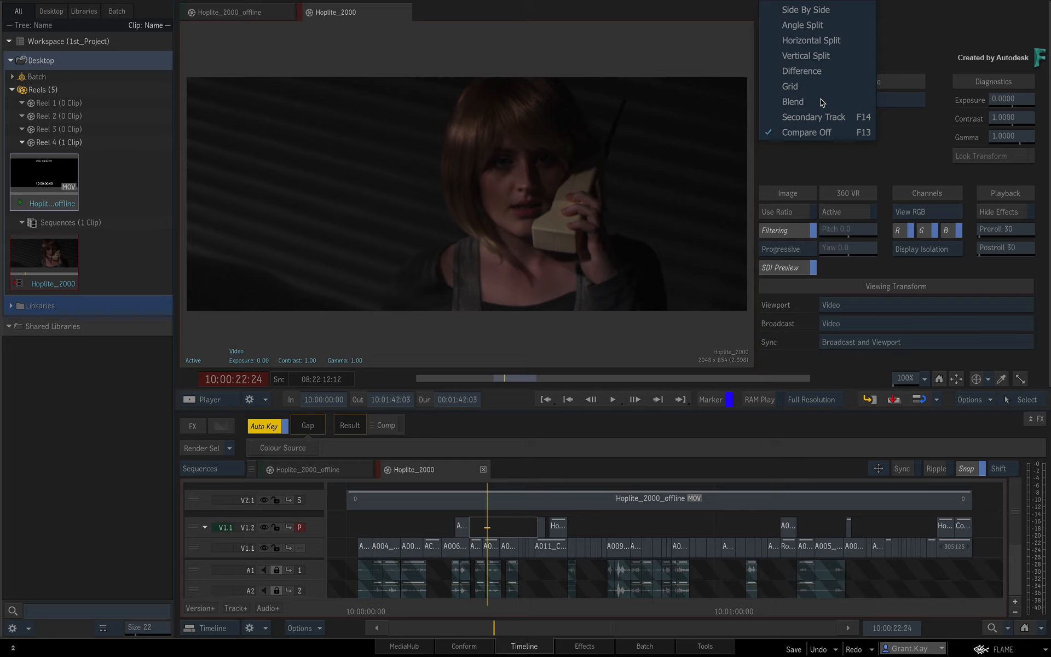
click(820, 57)
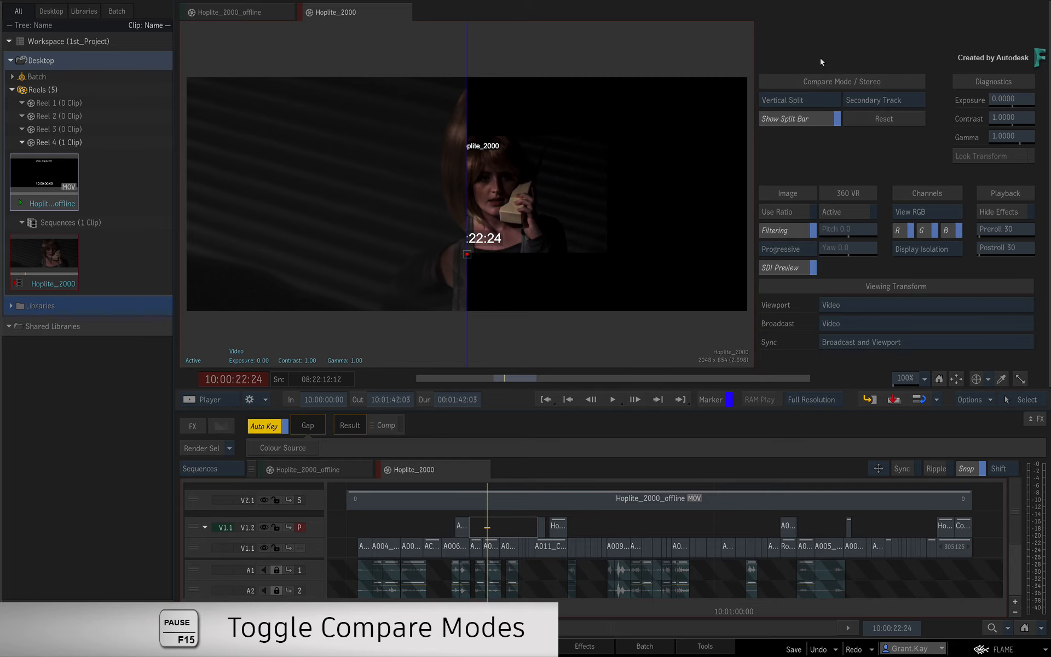
click(811, 100)
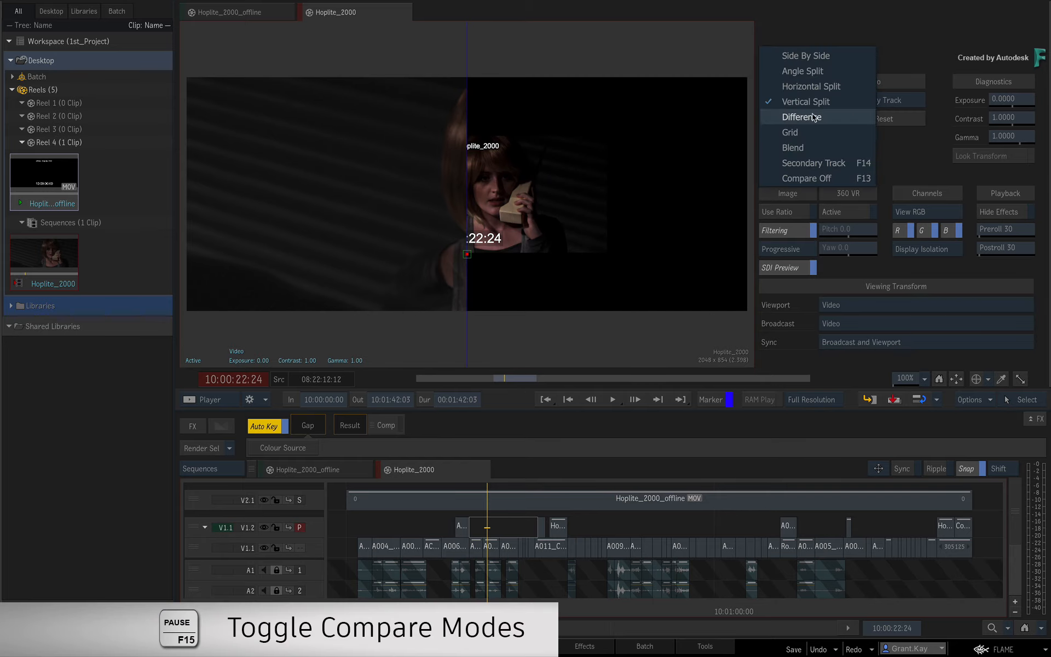
click(814, 117)
click(808, 99)
click(810, 114)
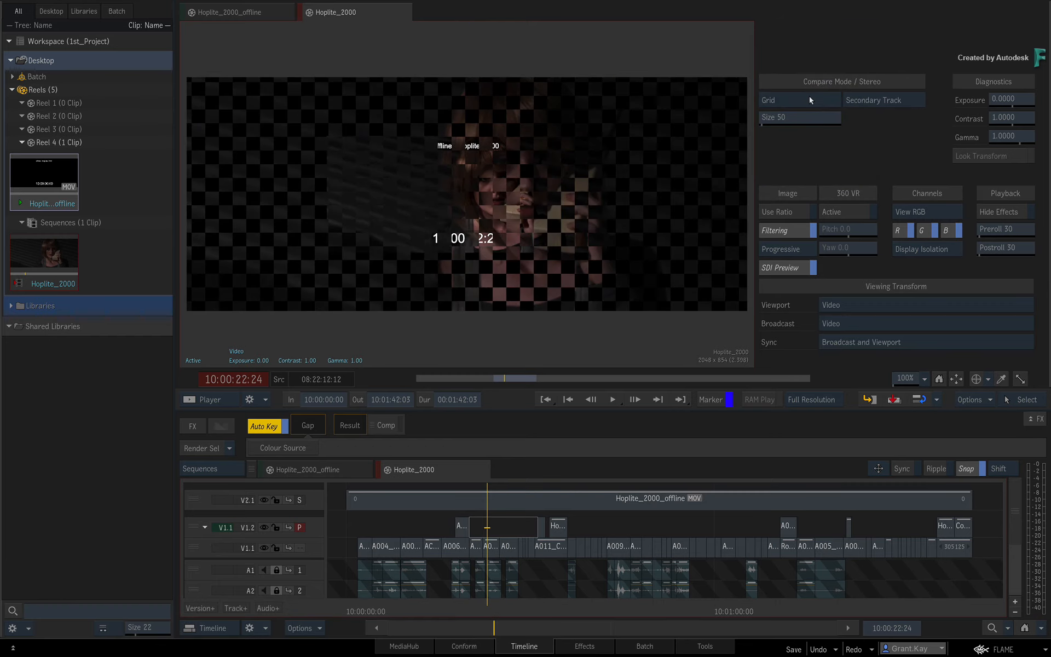
click(809, 100)
click(810, 112)
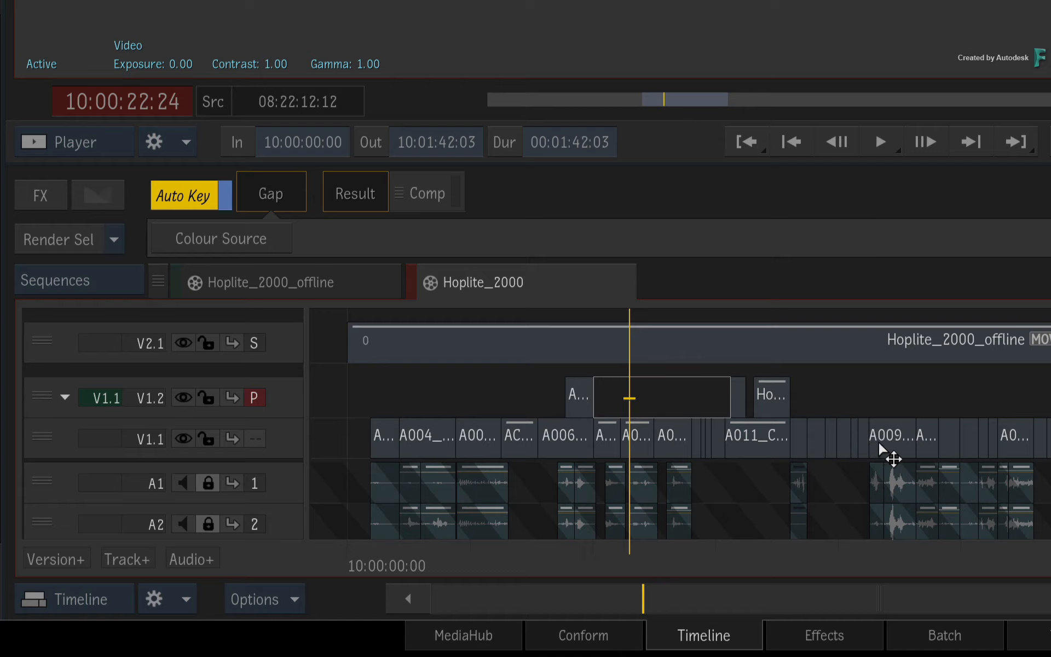
right_click(254, 436)
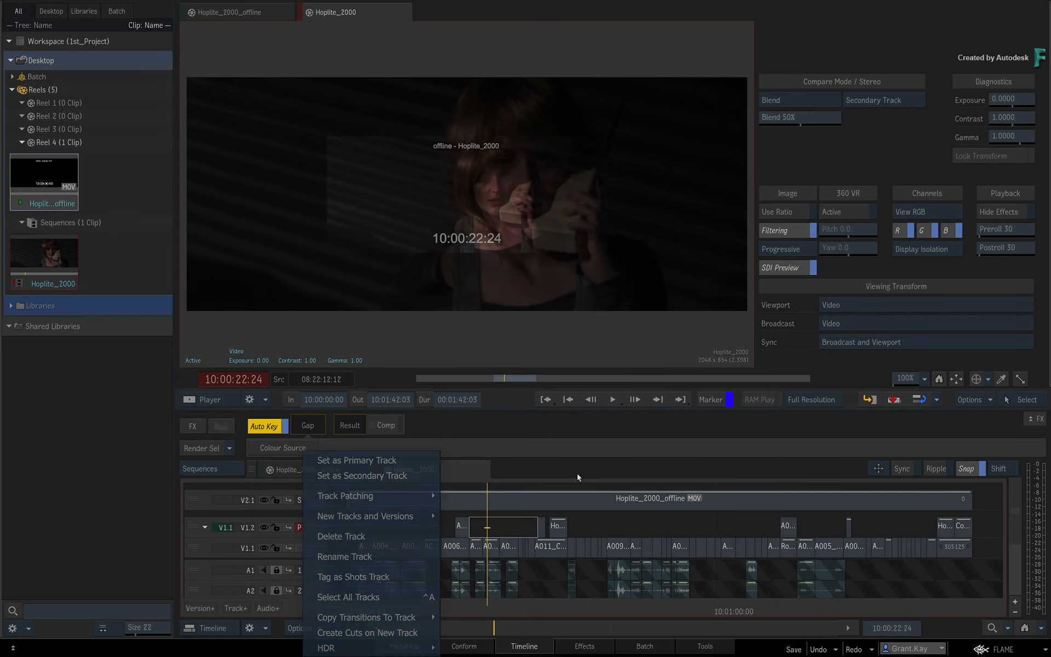
click(577, 474)
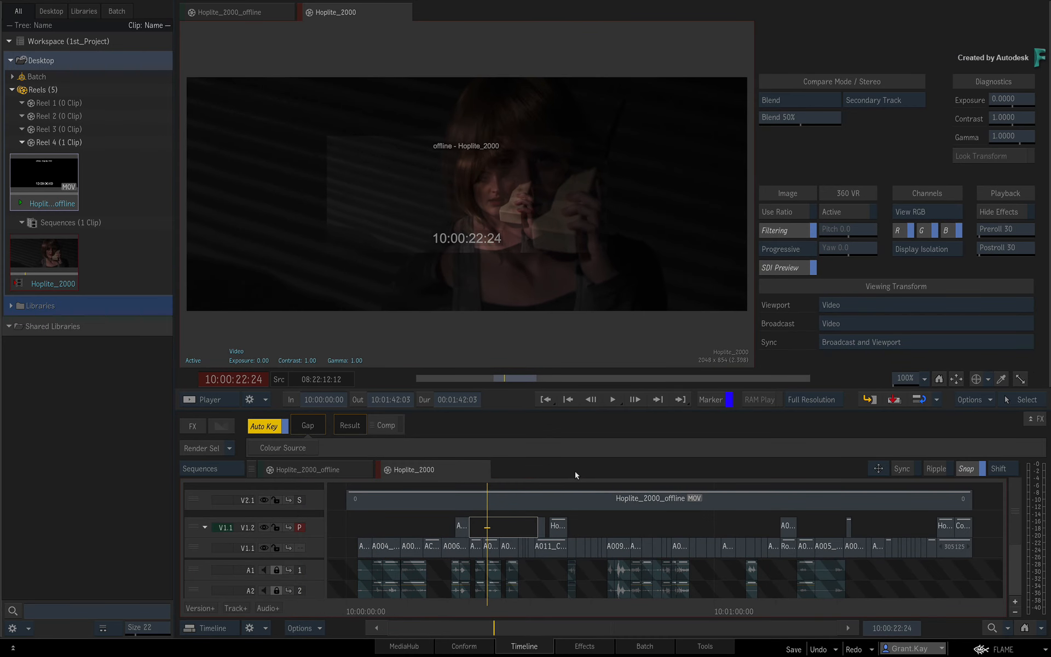
Park the playhead at 10:00:20:01, try the Horizontal Split compare mode and settle on Vertical Split.
drag(490, 600, 472, 589)
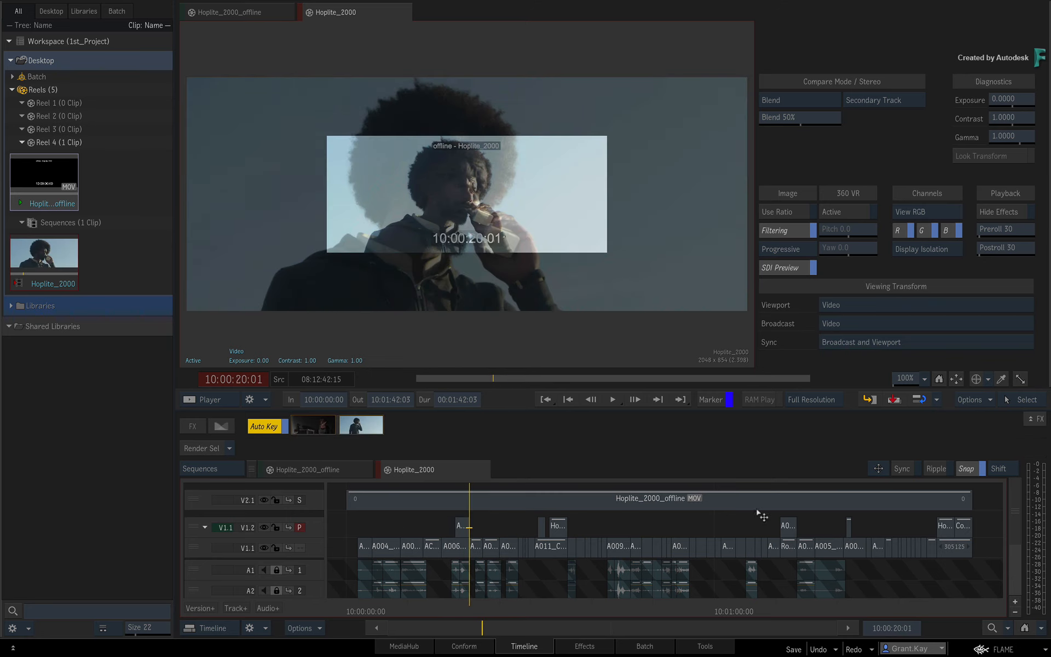
click(800, 101)
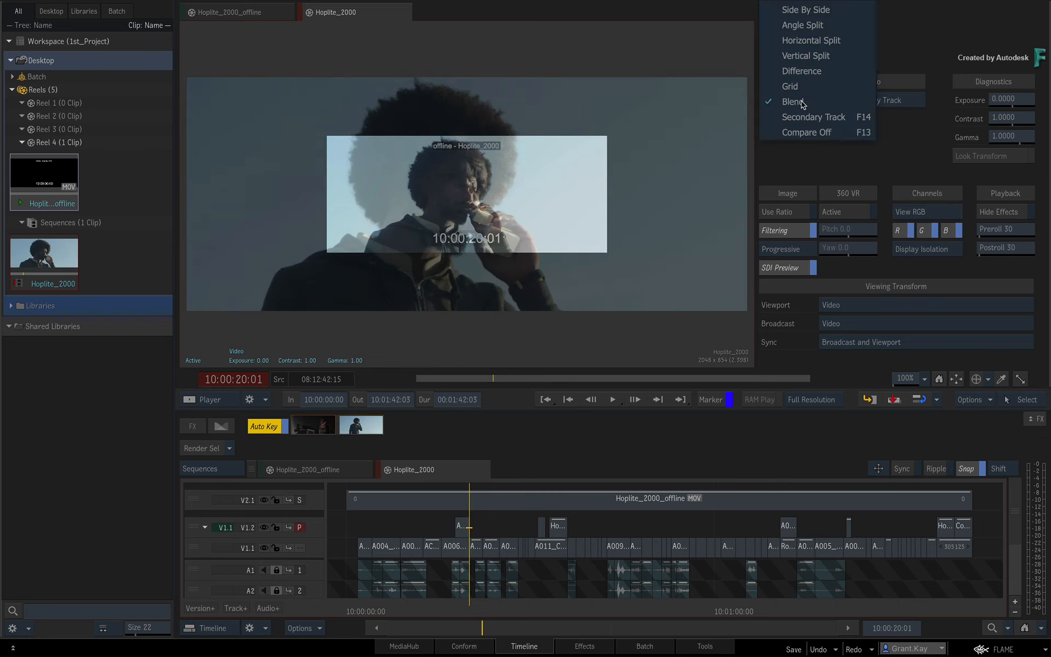
click(817, 45)
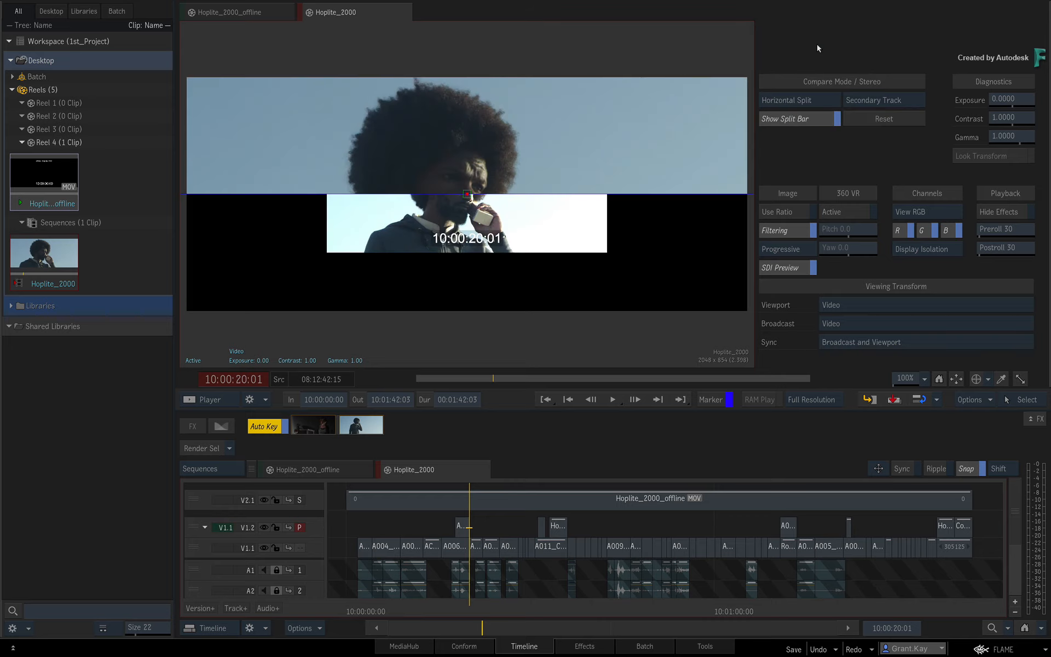
click(799, 101)
click(799, 120)
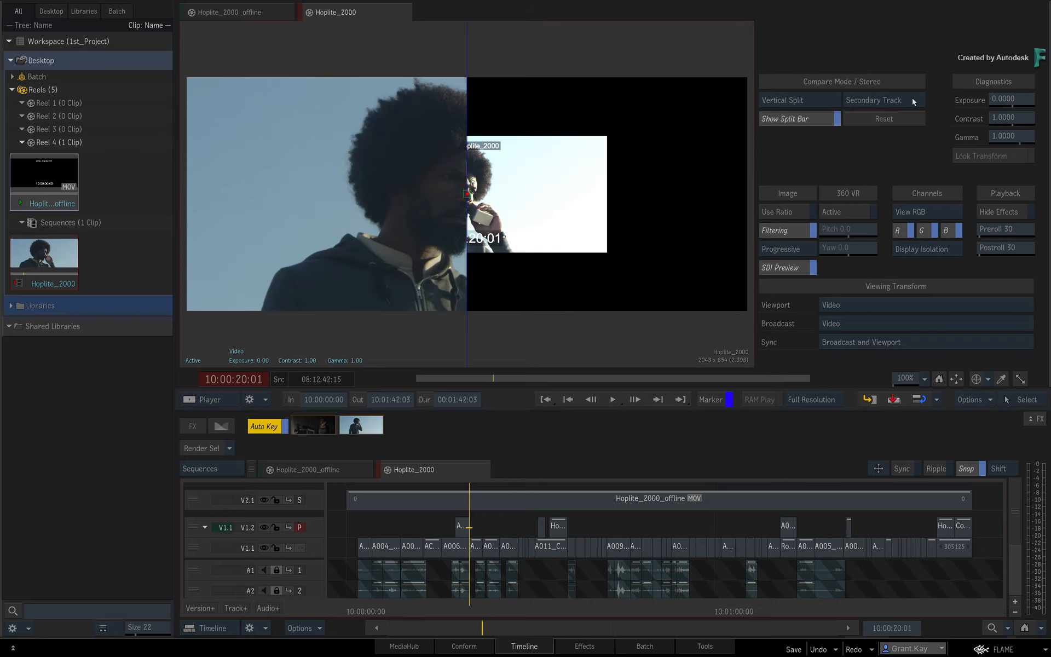
click(913, 101)
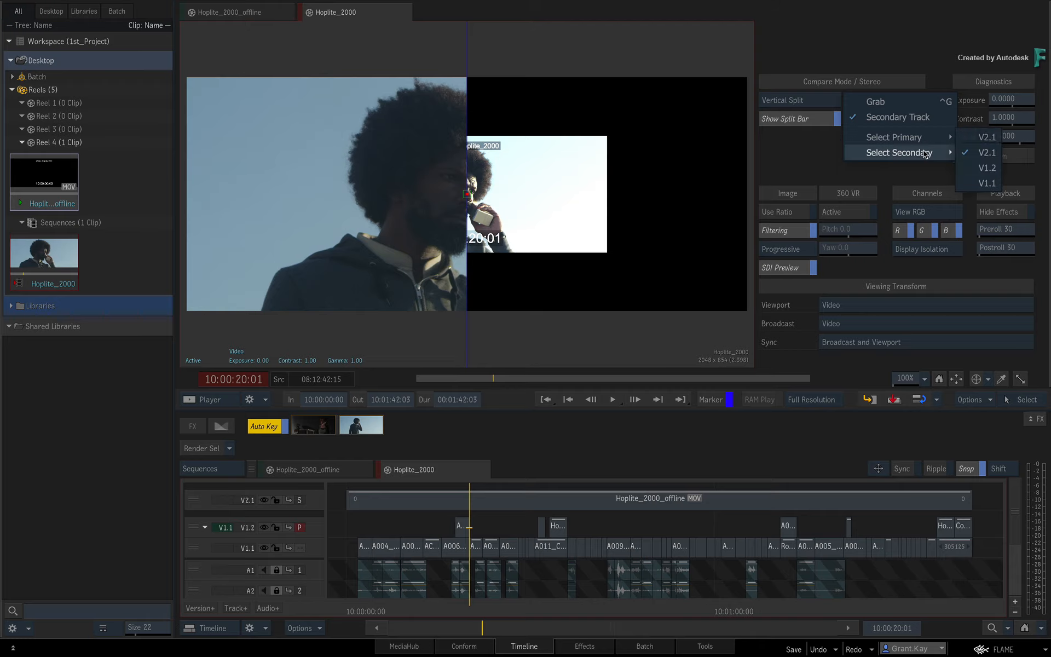
click(862, 39)
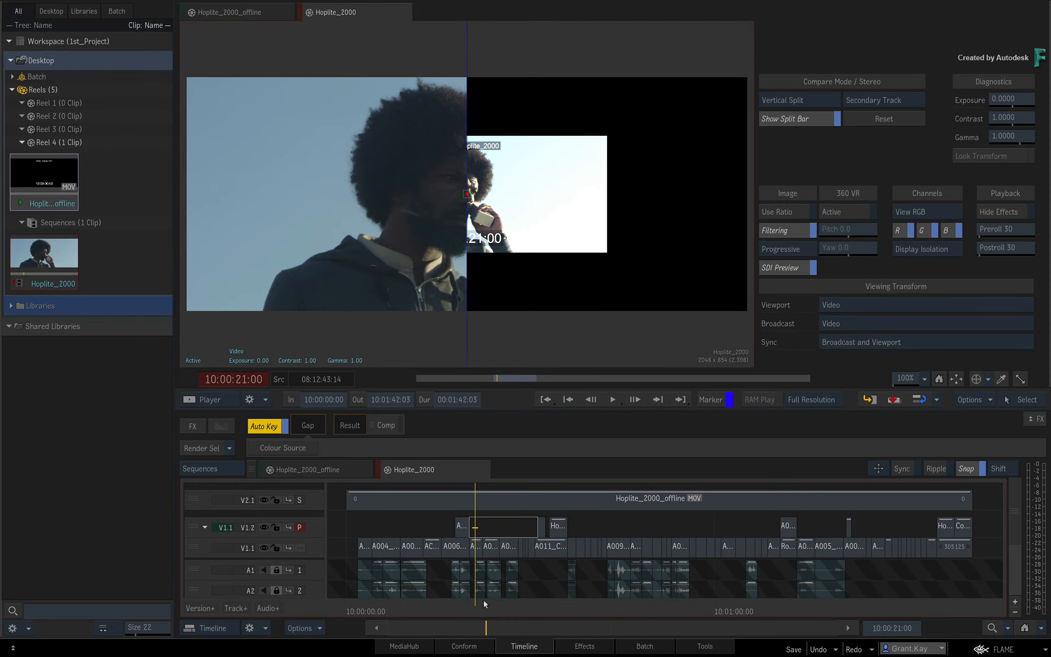
mouse_move(471, 604)
mouse_down()
mouse_move(411, 602)
mouse_move(469, 601)
mouse_up()
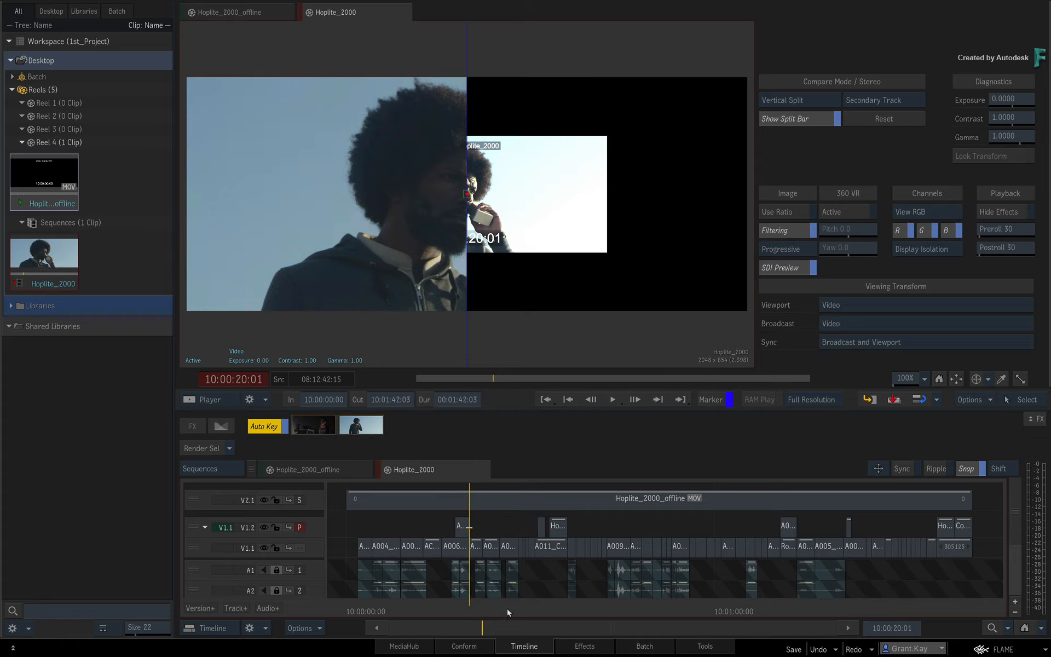
Set the Resize effect on the V2.1 offline clip to Crop Edges in its Resizing settings.
click(494, 498)
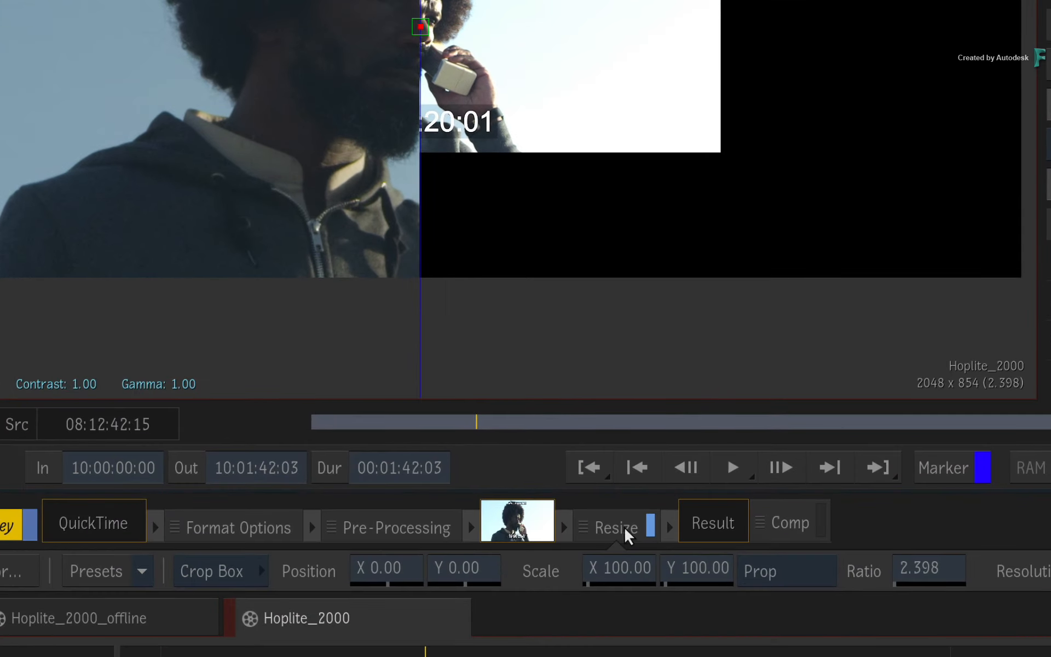
click(625, 529)
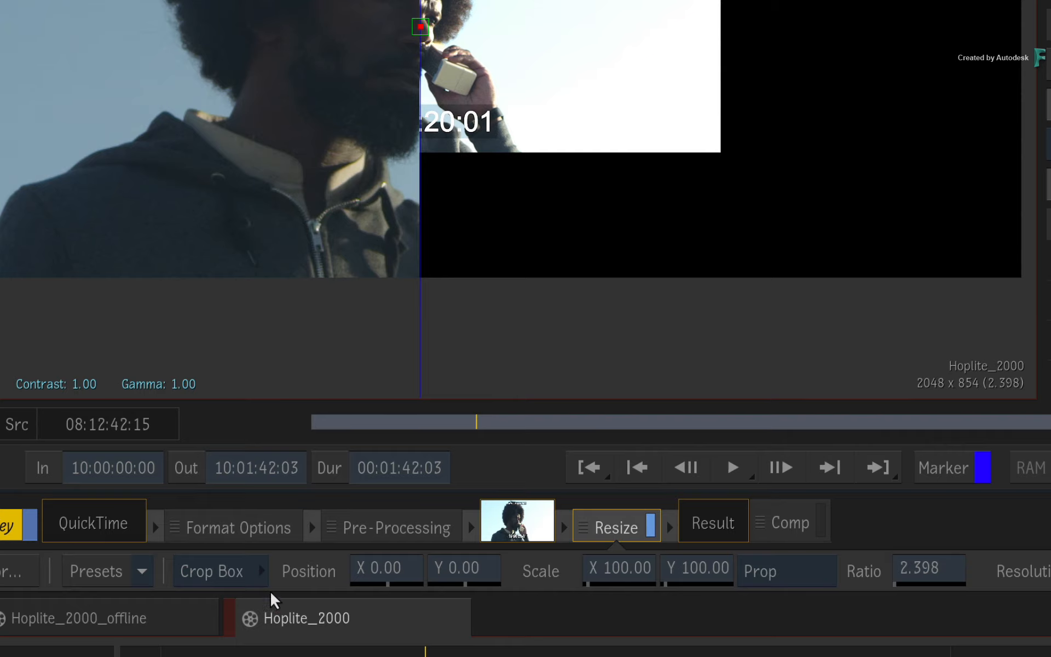
click(221, 572)
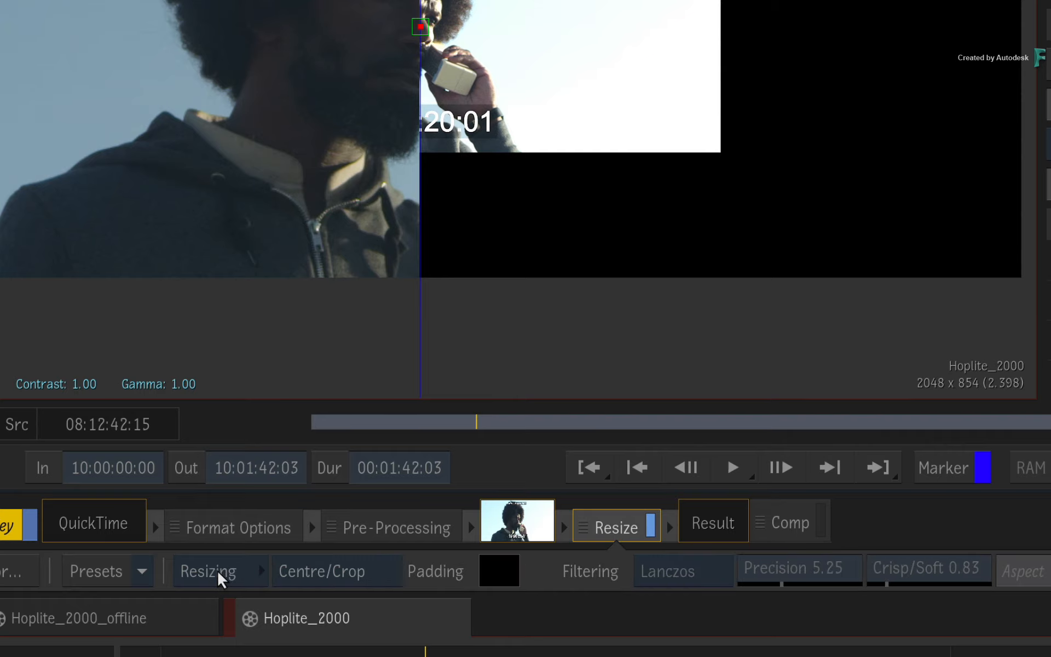
click(391, 577)
click(406, 517)
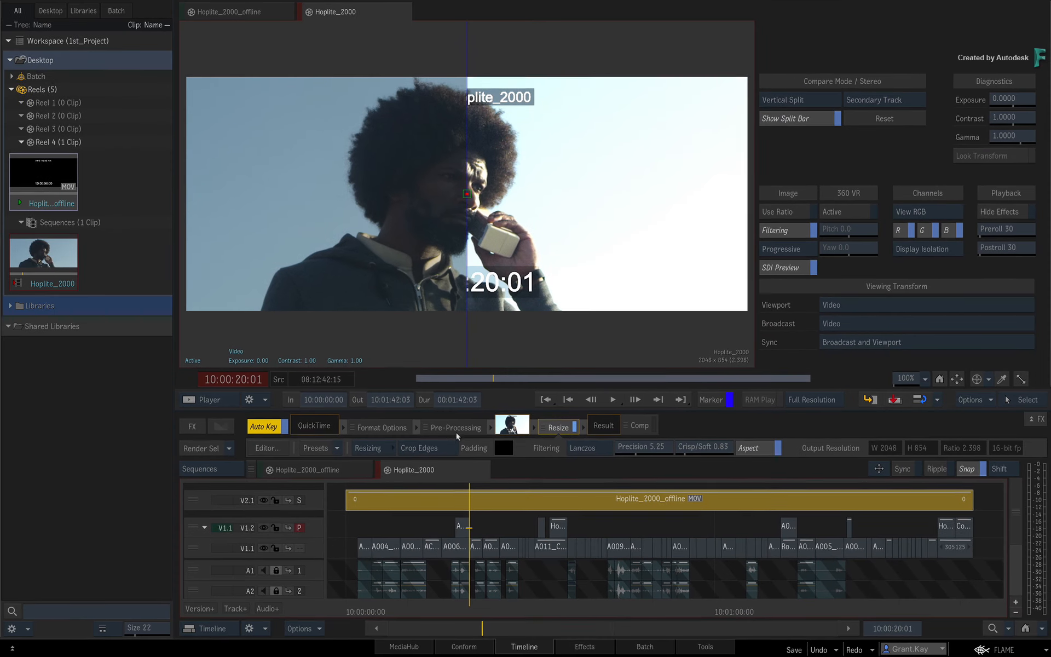
Turn off timeline snapping, then scrub and play the sequence to 10:01:25:20 to check the split image against the offline.
click(983, 469)
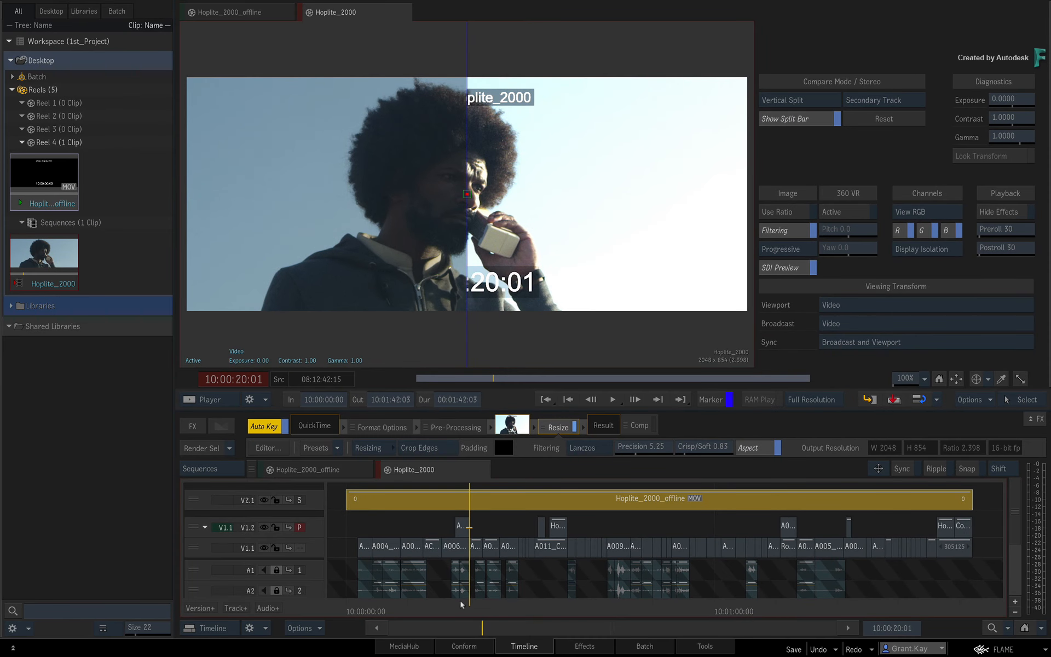
drag(461, 604, 509, 599)
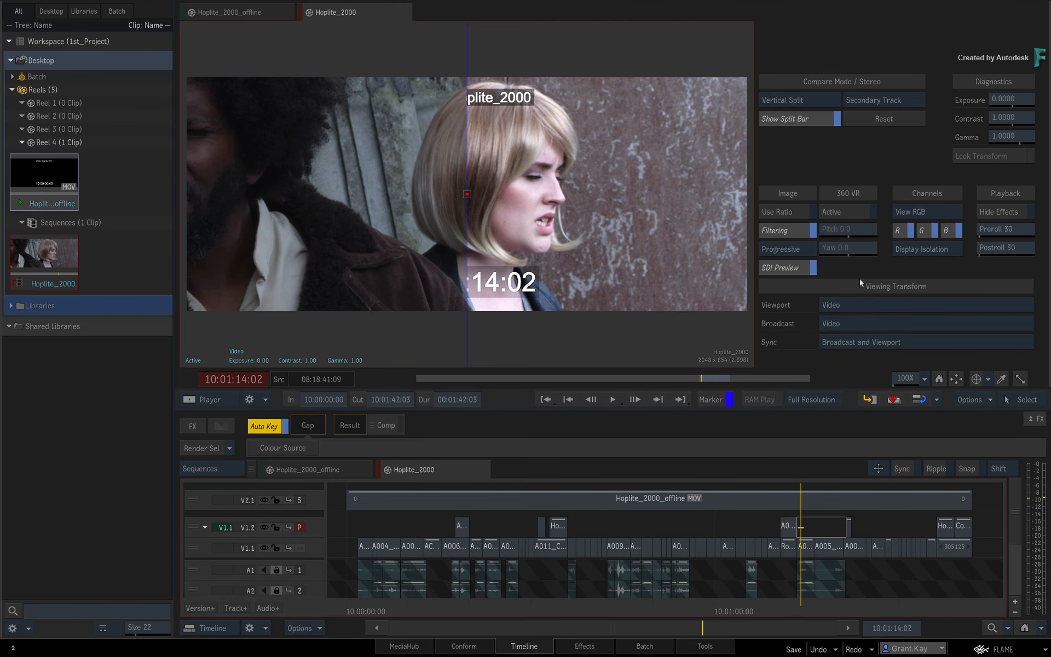
drag(786, 611, 810, 597)
key(space)
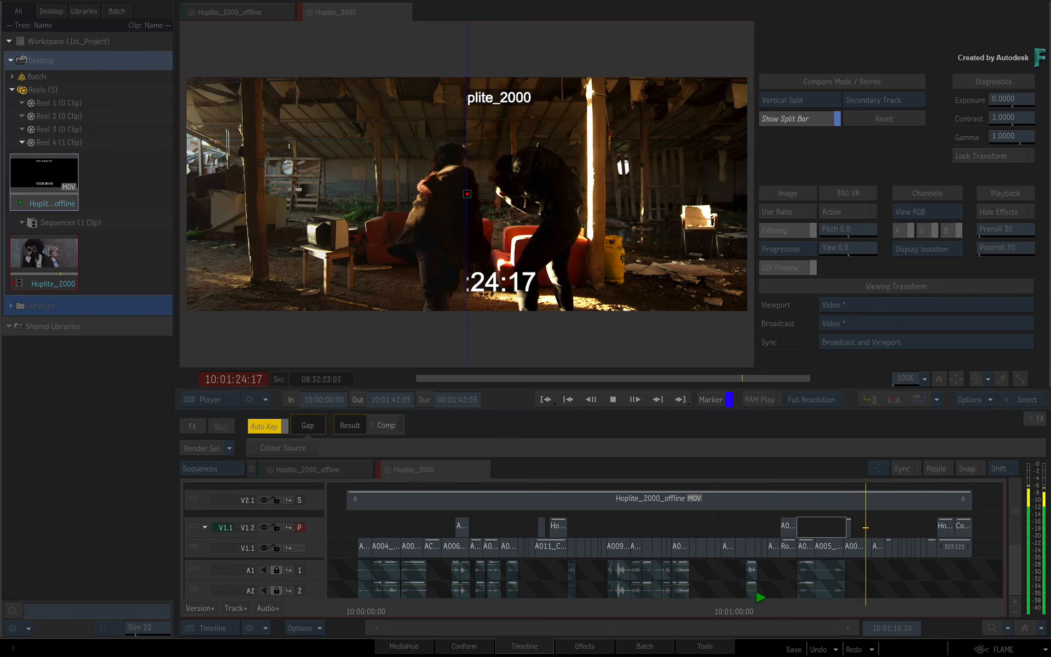
key(space)
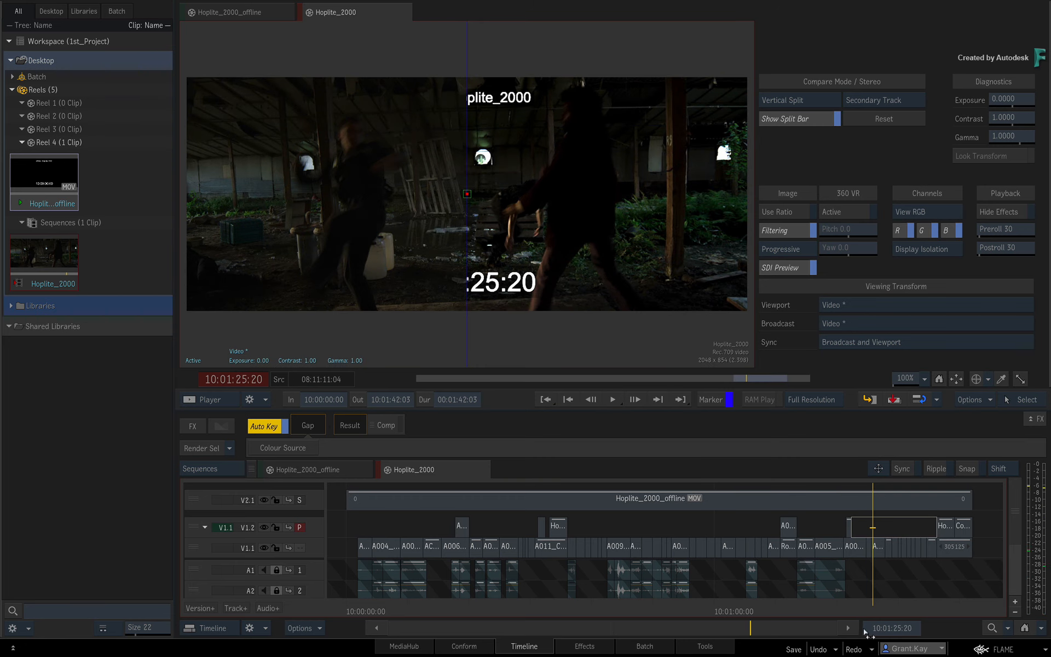
Park the playhead at 10:00:26:09 and switch the compare mode to Blend with the blend amount at 42%.
click(809, 611)
drag(601, 600, 512, 589)
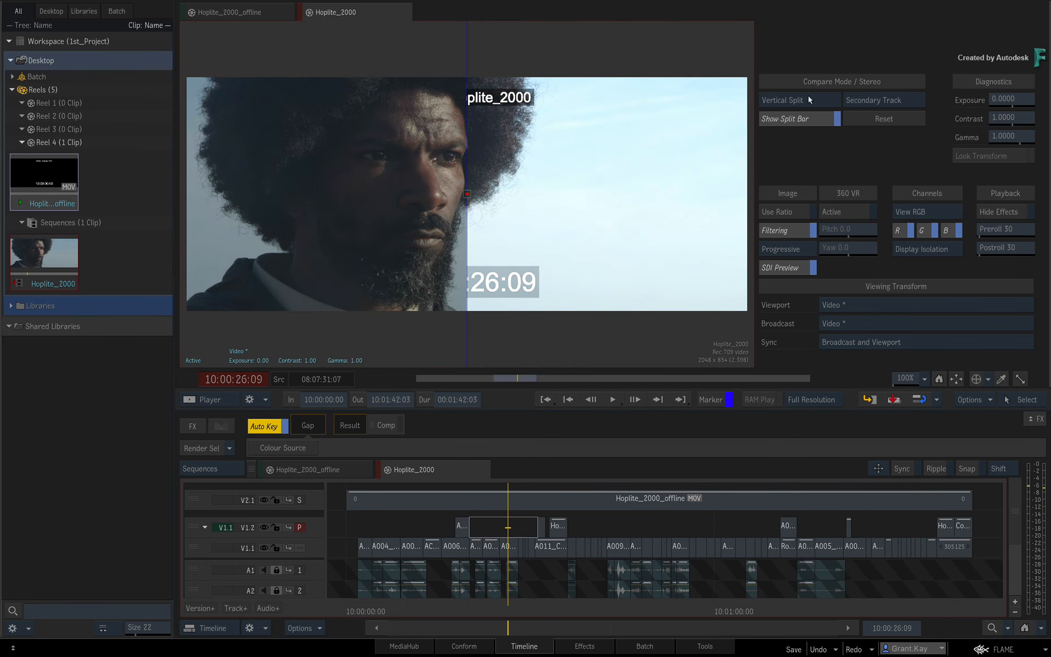
key(Pause)
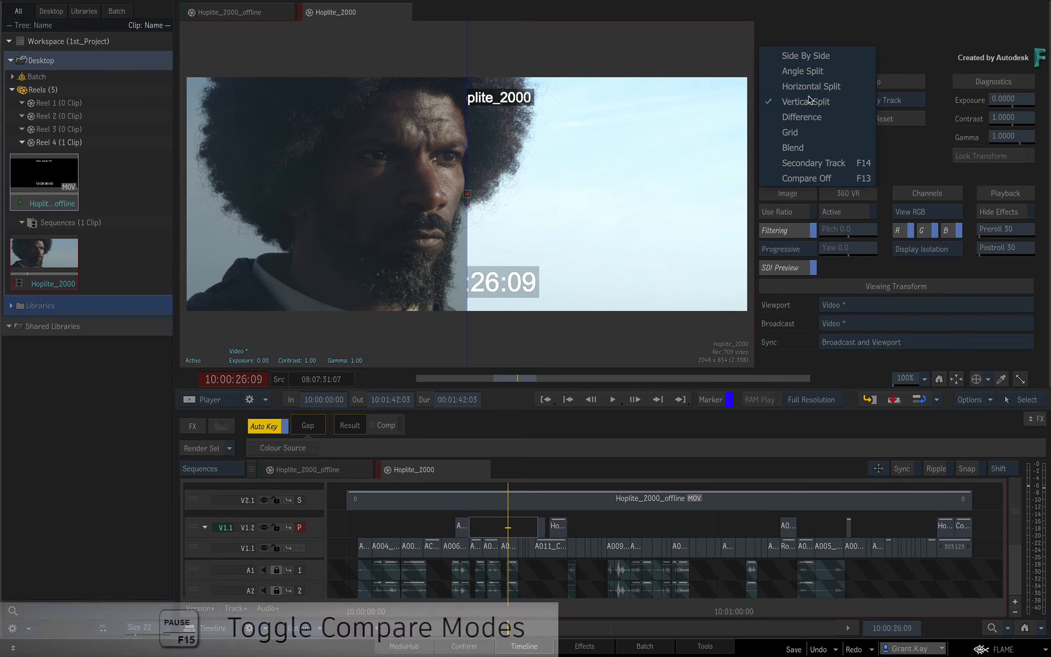
click(822, 147)
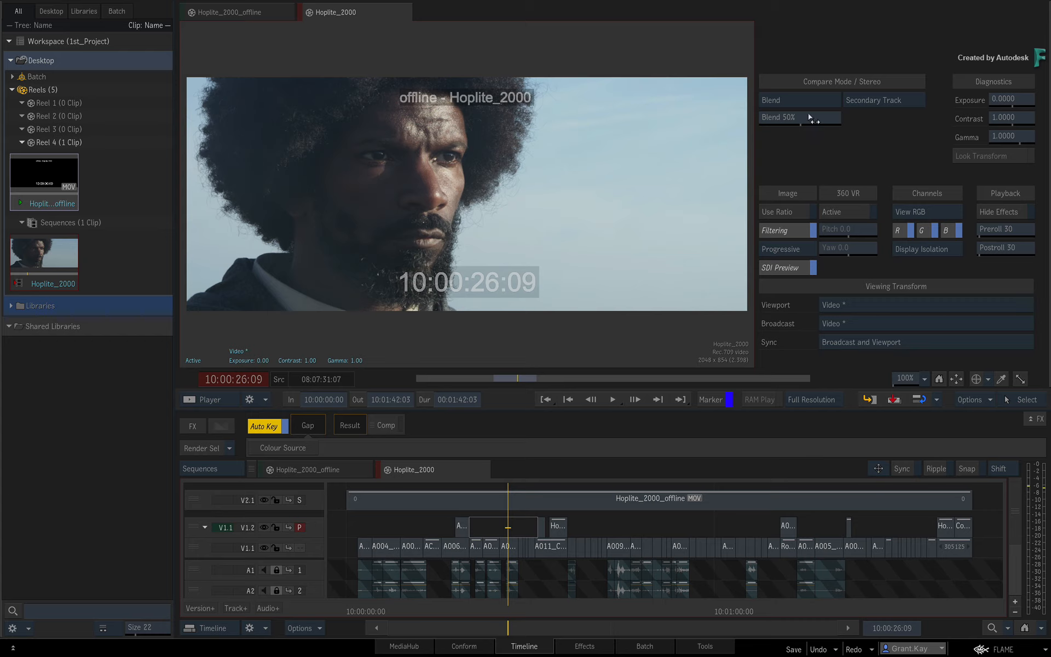
mouse_move(809, 117)
mouse_down()
mouse_move(668, 126)
mouse_move(766, 121)
mouse_move(648, 116)
mouse_move(792, 121)
mouse_up()
Move the playhead to 10:00:38:21 and adjust the blend amount directly in the viewer to 56%.
click(577, 610)
drag(577, 607, 585, 607)
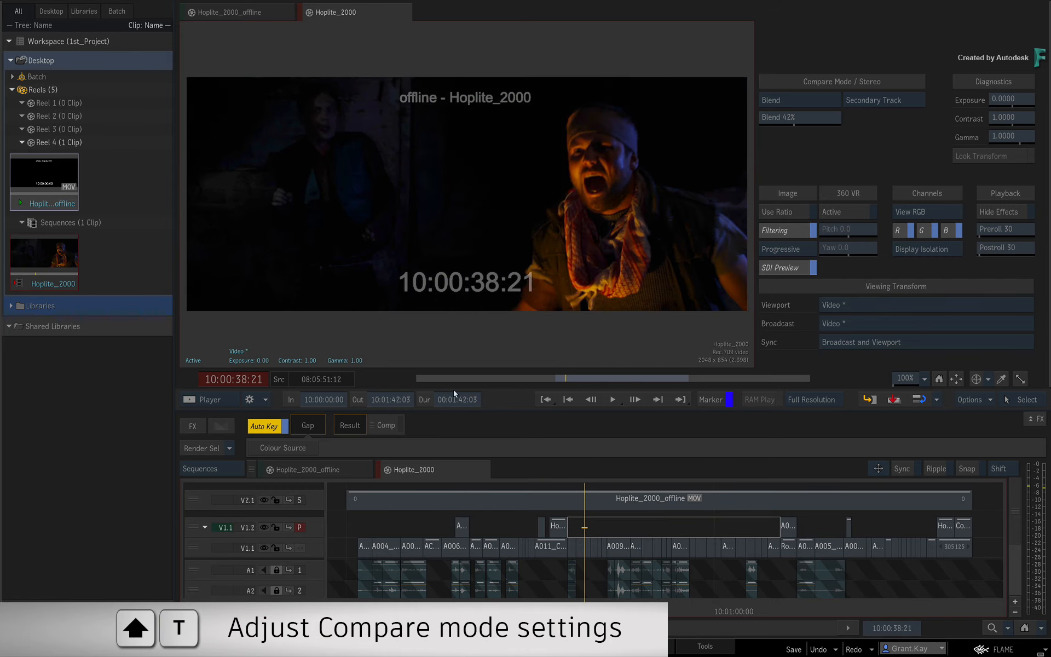
drag(591, 241, 416, 228)
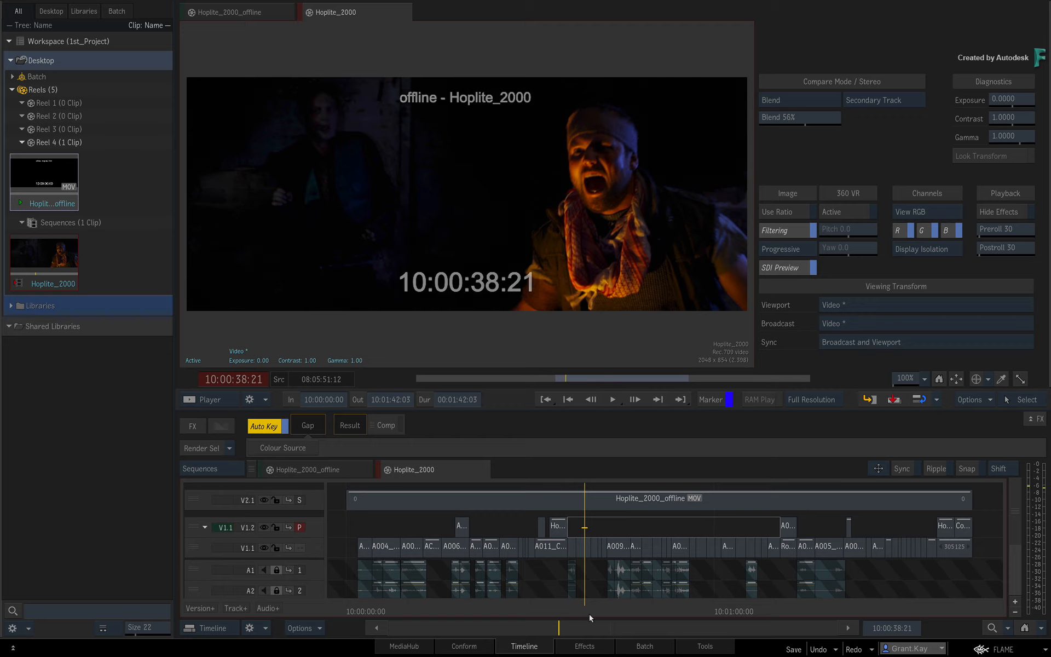
Switch the compare mode to Grid, park the playhead at 10:01:21:08 and set the grid size to 57.
drag(590, 618, 786, 609)
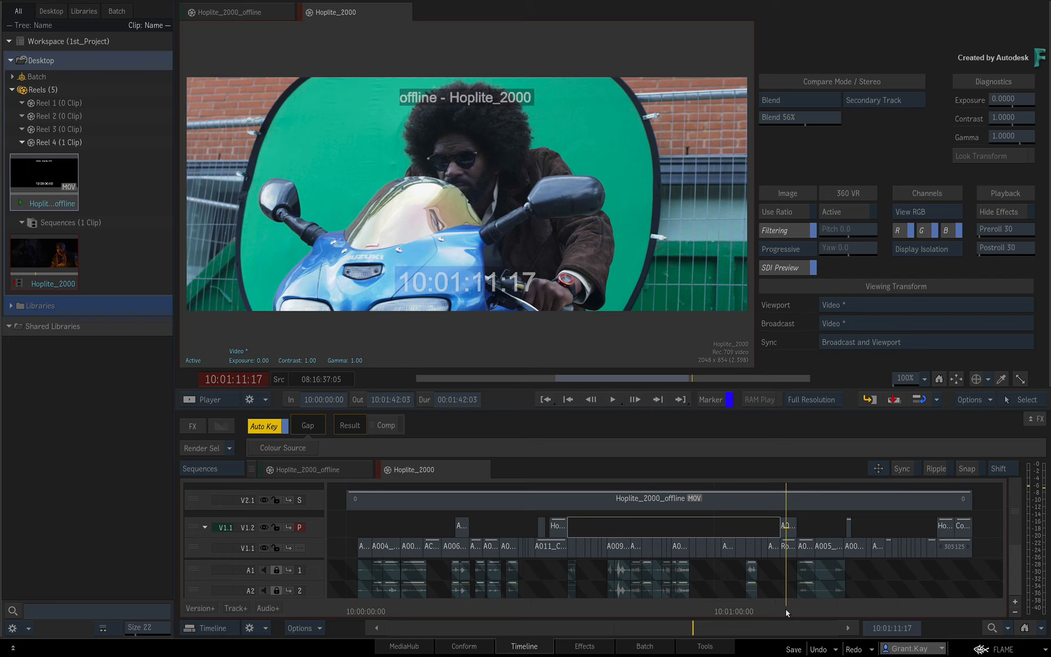
click(817, 106)
click(822, 87)
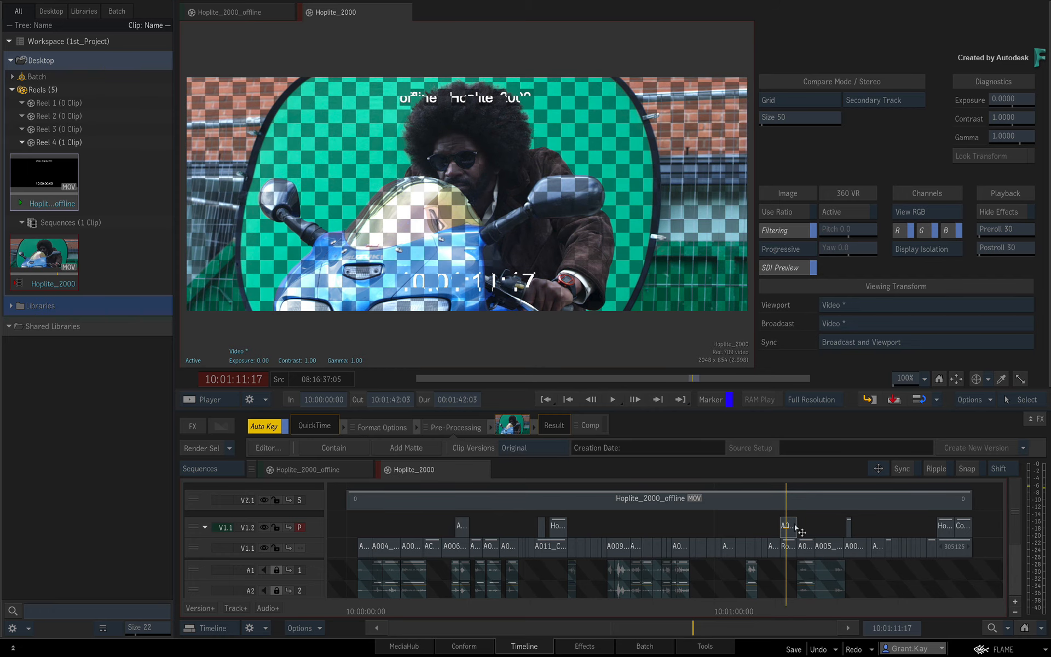
drag(786, 622, 845, 610)
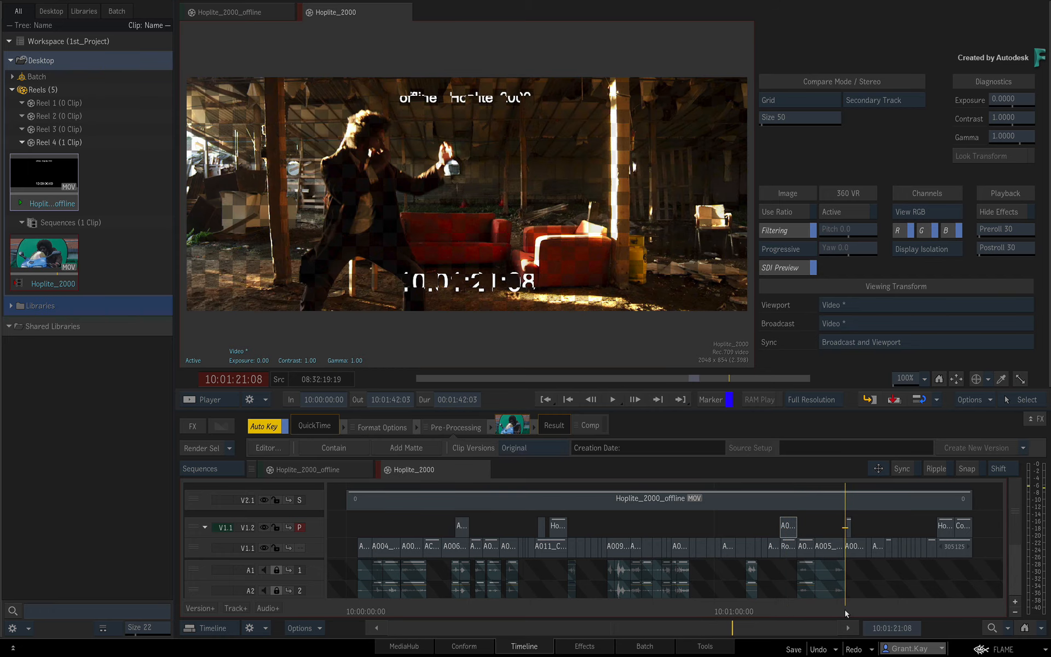
drag(828, 121, 720, 161)
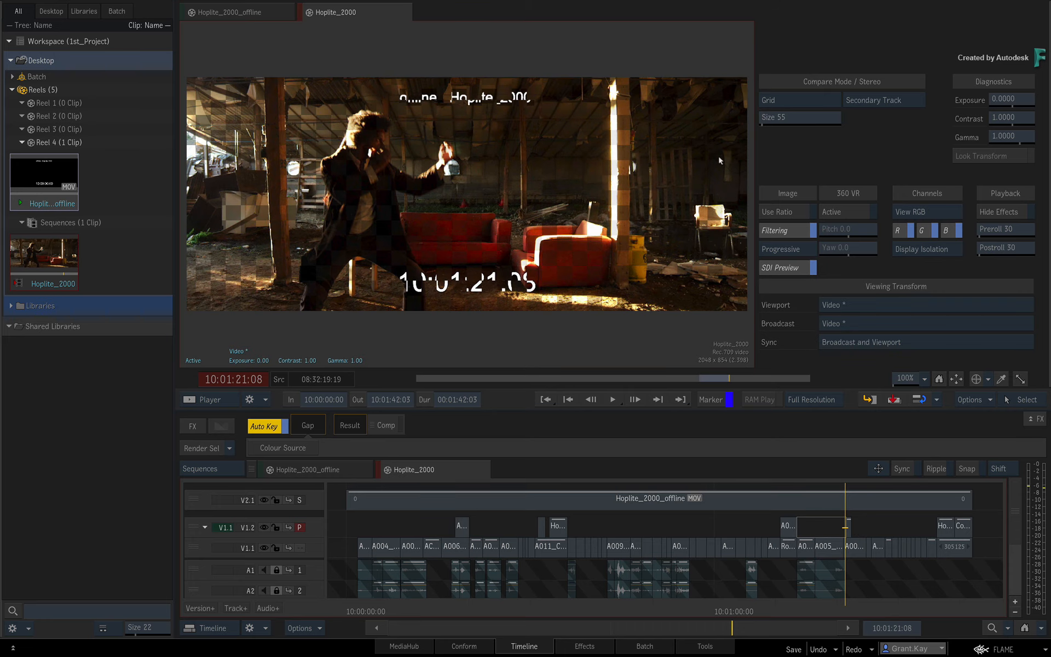
mouse_move(423, 162)
mouse_down()
mouse_move(536, 171)
mouse_move(437, 161)
mouse_up()
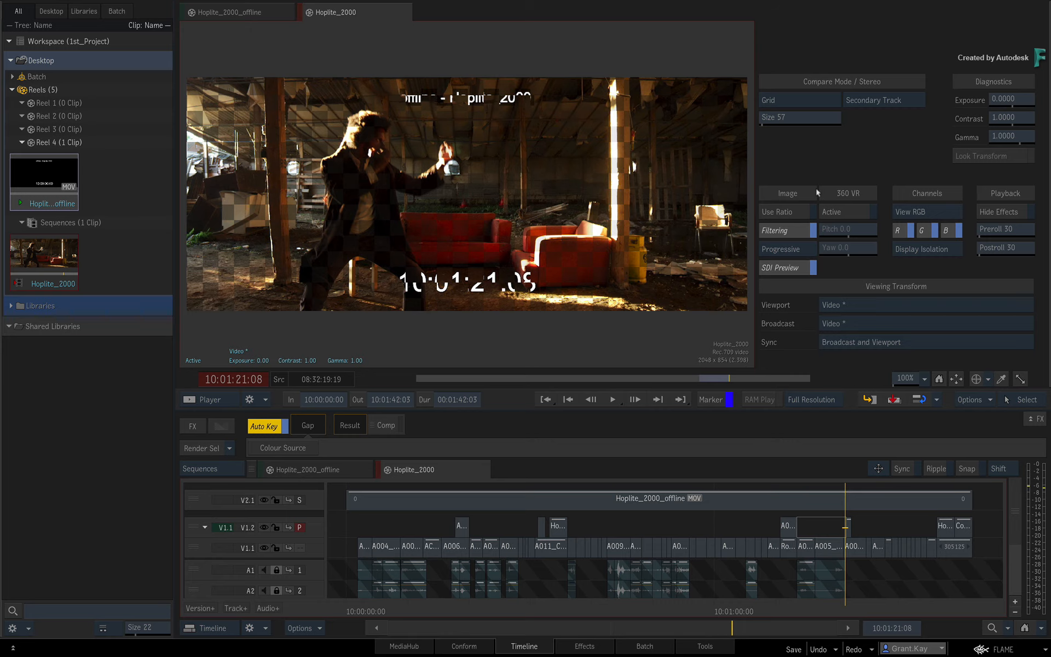
Compare both tracks in Side By Side mode while scrubbing the sequence back to 10:01:09:18.
click(798, 103)
click(811, 25)
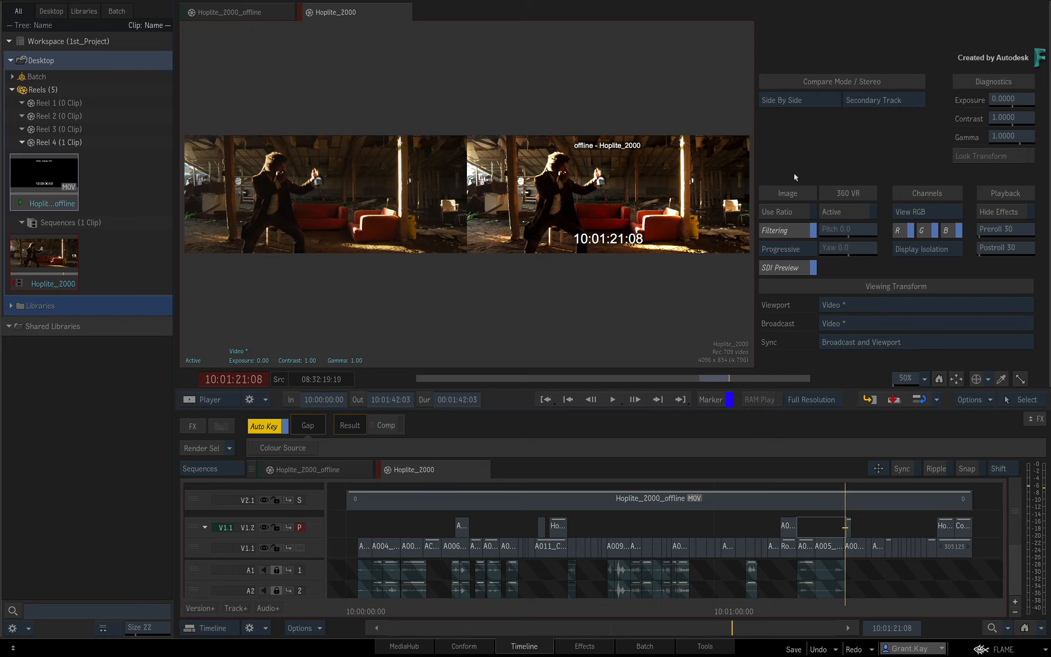
drag(846, 612, 774, 605)
Switch the compare mode to Angle Split and rotate the split line in the viewer to a steeper angle.
click(803, 100)
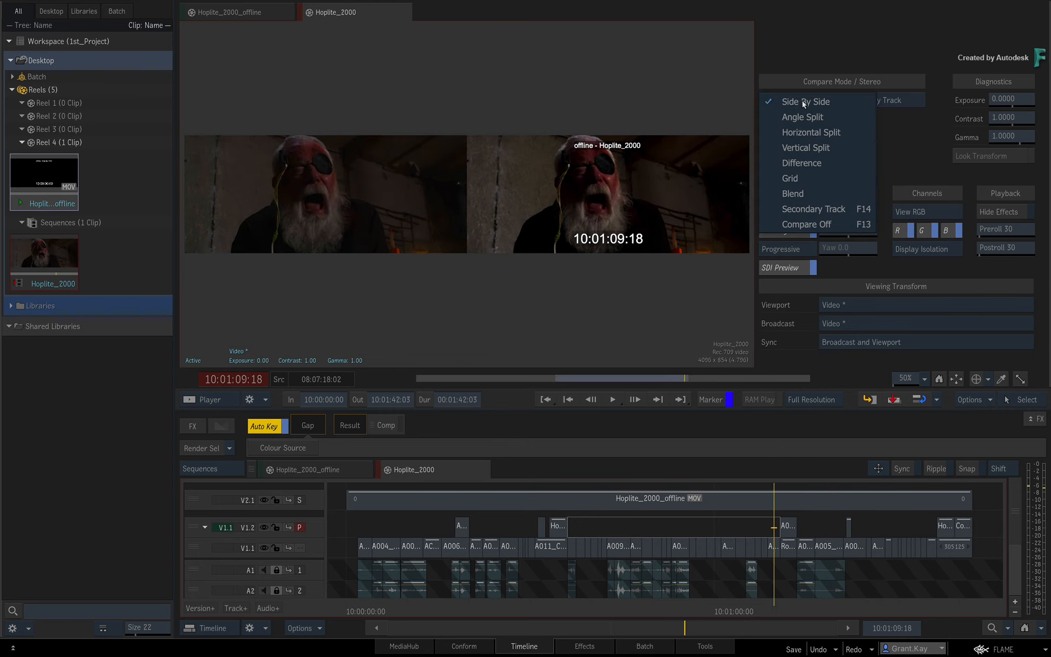
click(807, 117)
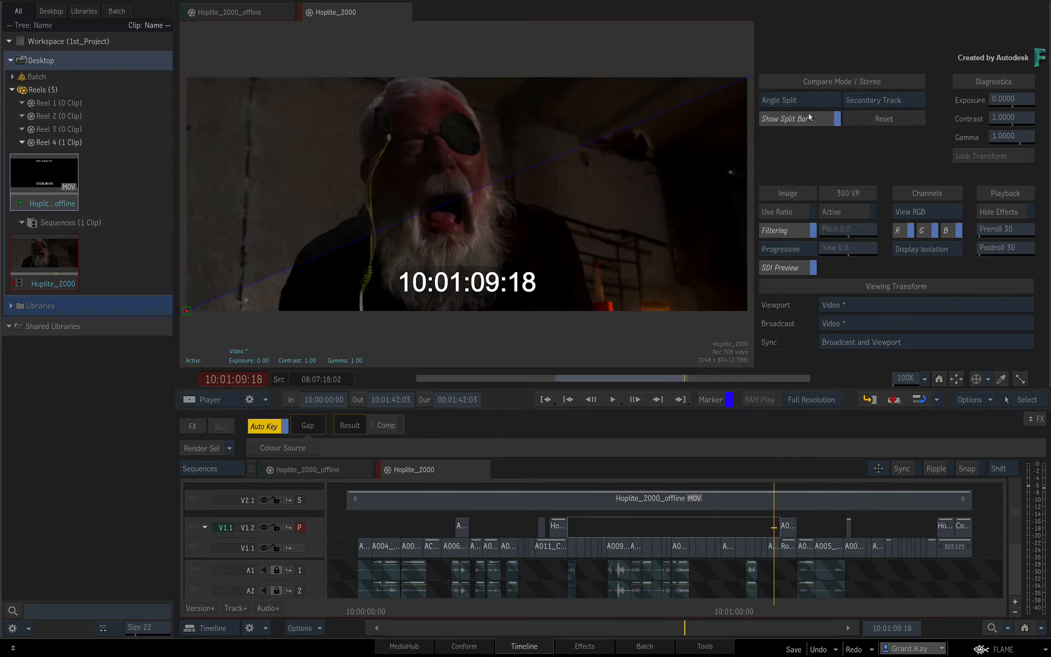
drag(646, 121, 481, 111)
Switch the compare mode to Horizontal Split, shift the split handle slightly in the viewer and hide the split bar.
click(800, 104)
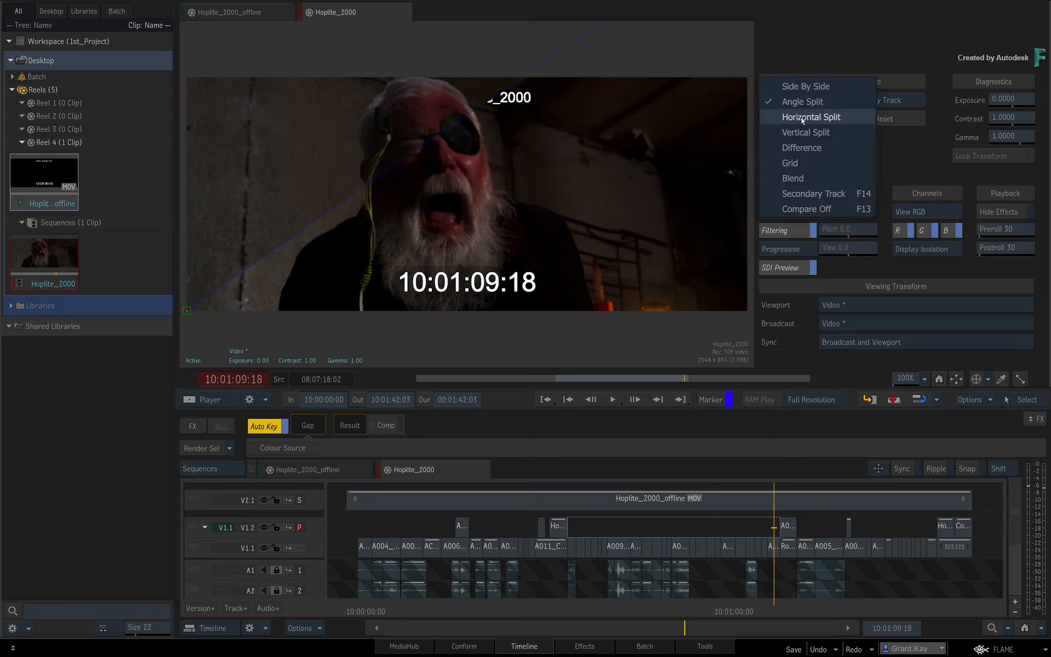
click(800, 117)
key(ctrl+F15)
drag(468, 195, 474, 197)
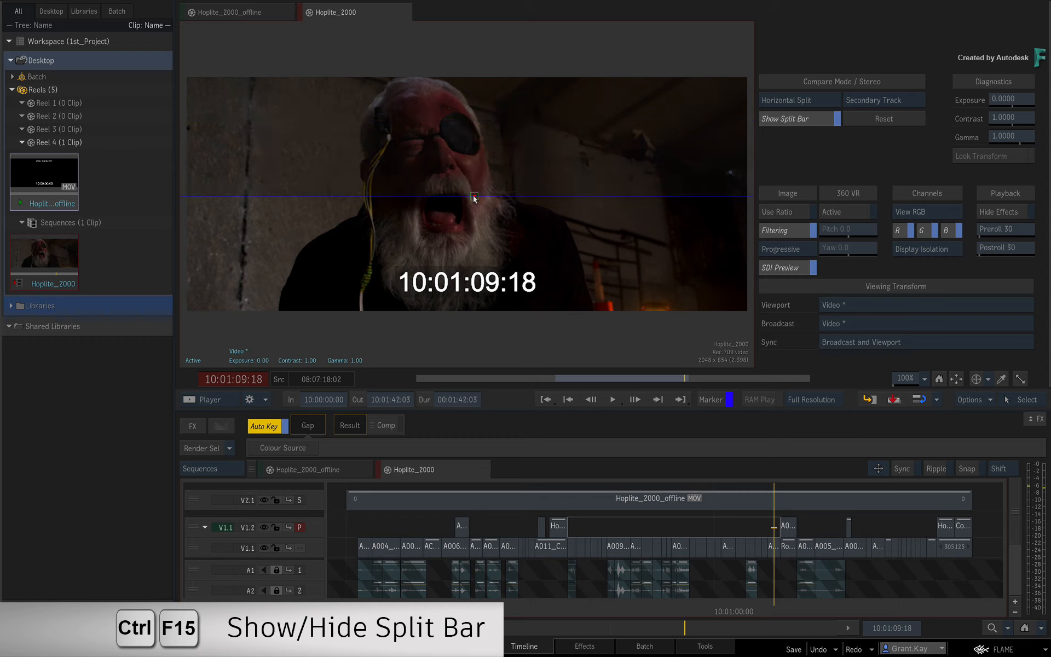
click(808, 120)
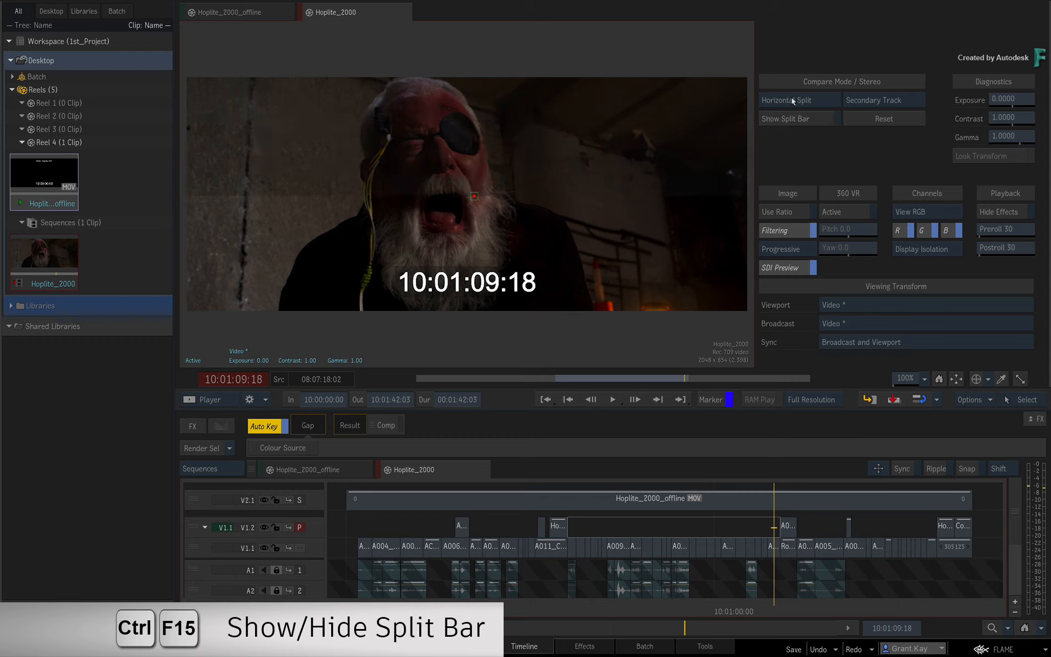
Switch back to Vertical Split, try moving the split across the image, reset its position and show the split bar.
click(792, 101)
click(795, 116)
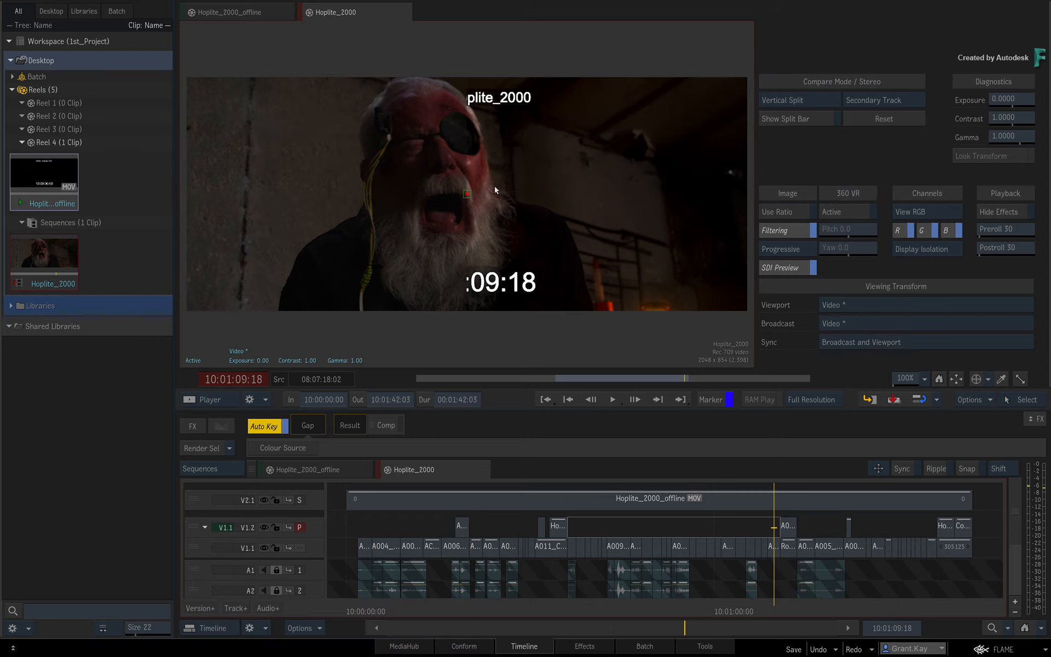
drag(461, 193, 668, 188)
click(893, 120)
click(787, 117)
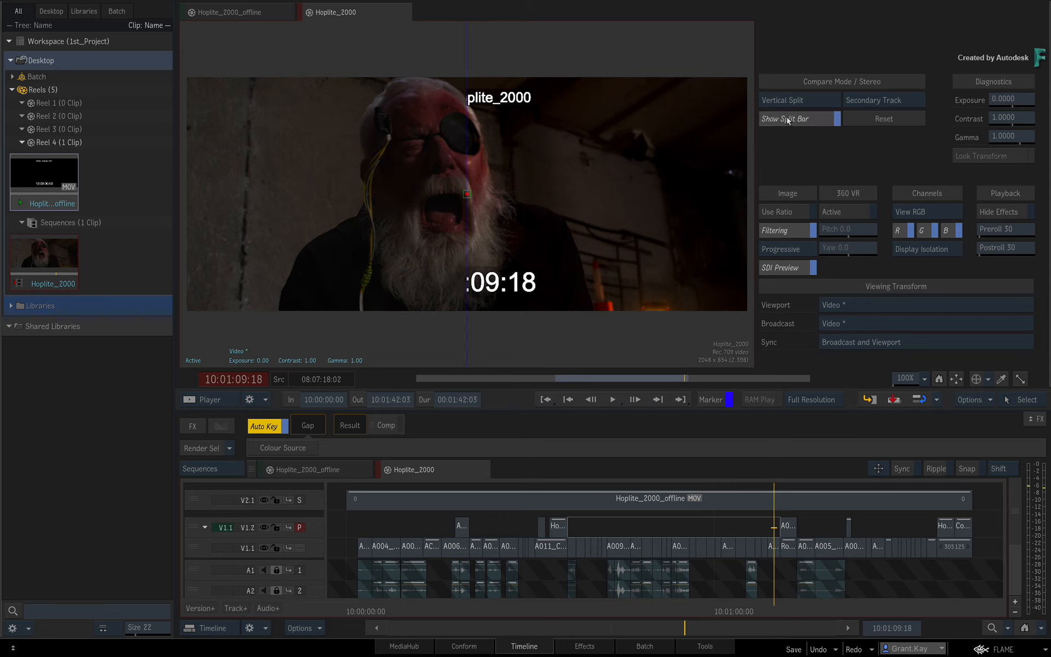